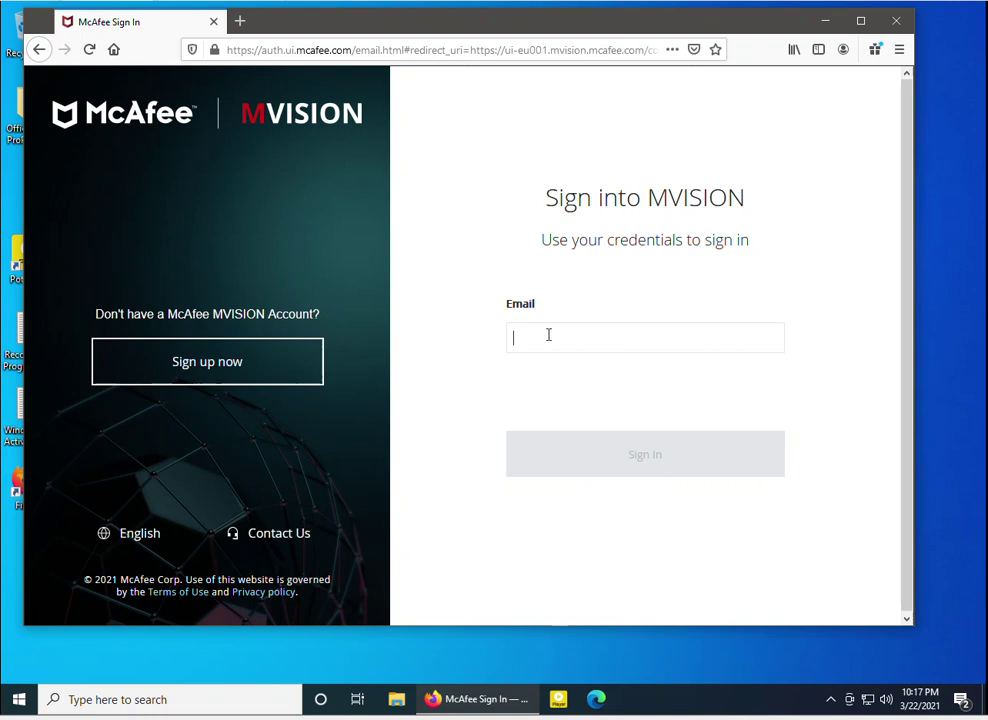
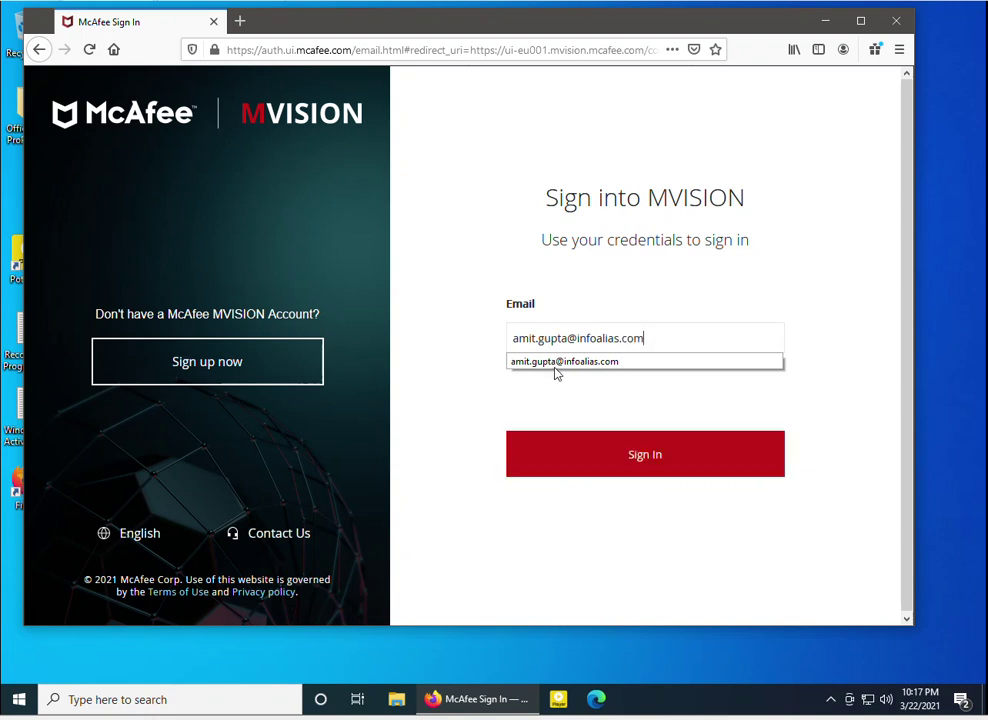
Enter the MVISION account e-mail and continue to the password page
{"action": "left_click", "coordinate": [556, 374]}
{"action": "left_click", "coordinate": [631, 455]}
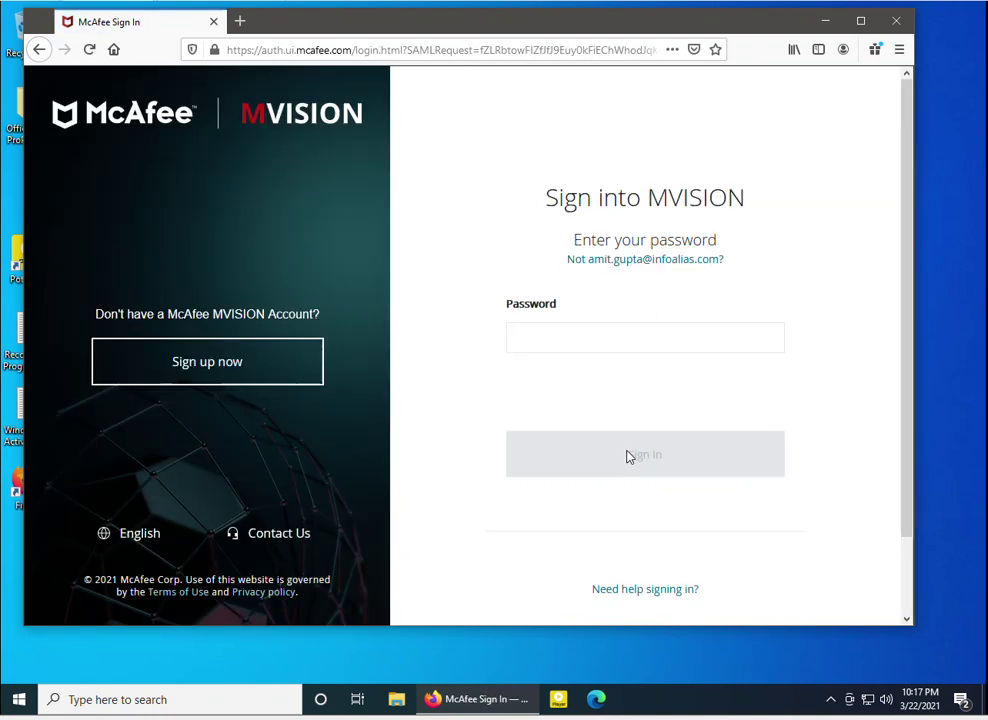
Enter the account password to sign in, declining Firefox's offer to save the login
{"action": "left_click", "coordinate": [560, 331]}
{"action": "type", "text": "••••••••••••"}
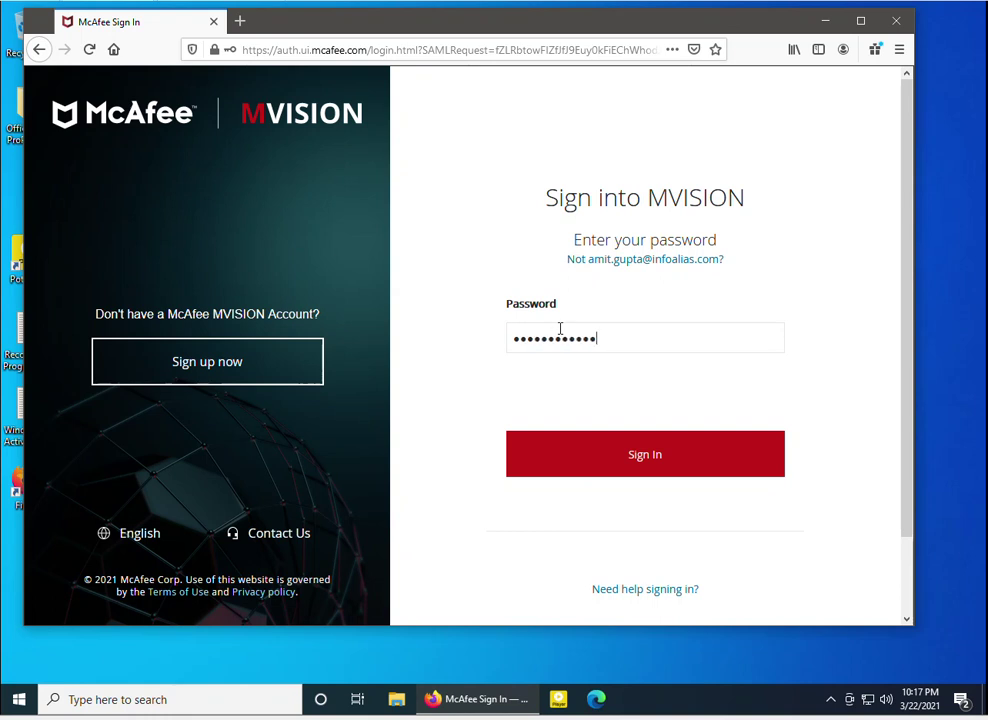
{"action": "key", "text": "Return"}
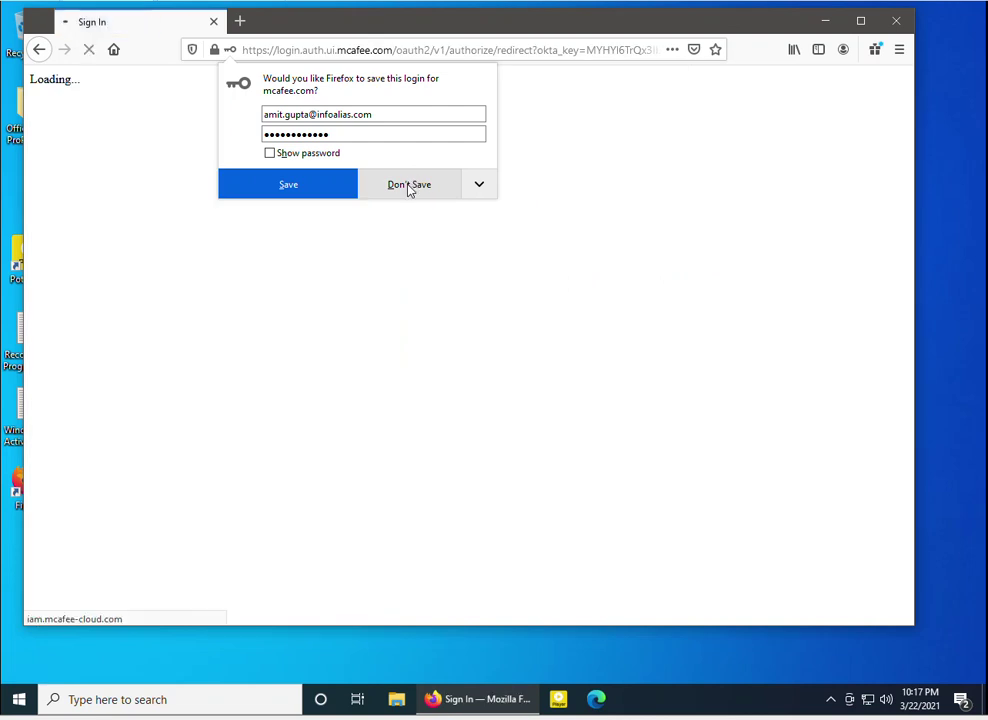
{"action": "left_click", "coordinate": [409, 186]}
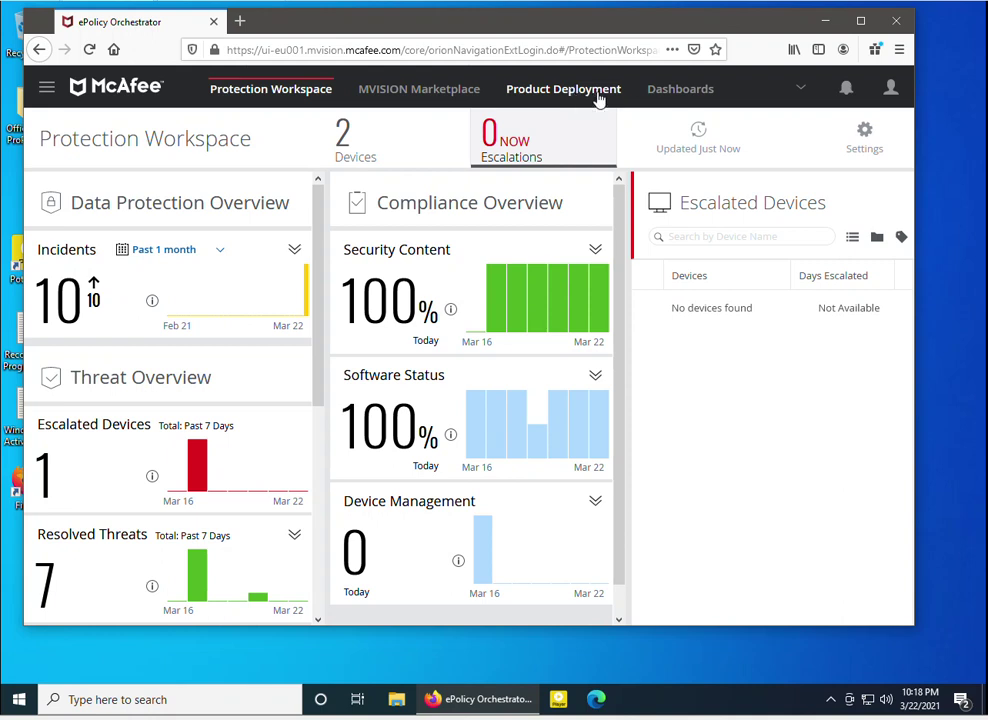
Go to Policy Catalog under Policy in the navigation menu
{"action": "left_click", "coordinate": [46, 89]}
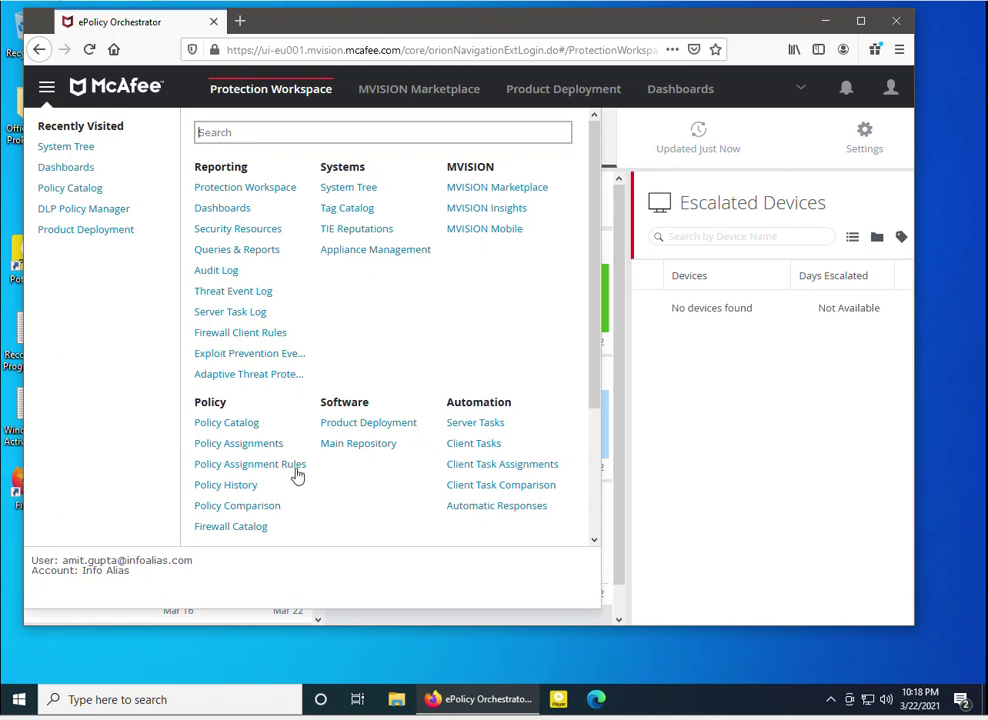
{"action": "left_click", "coordinate": [227, 424]}
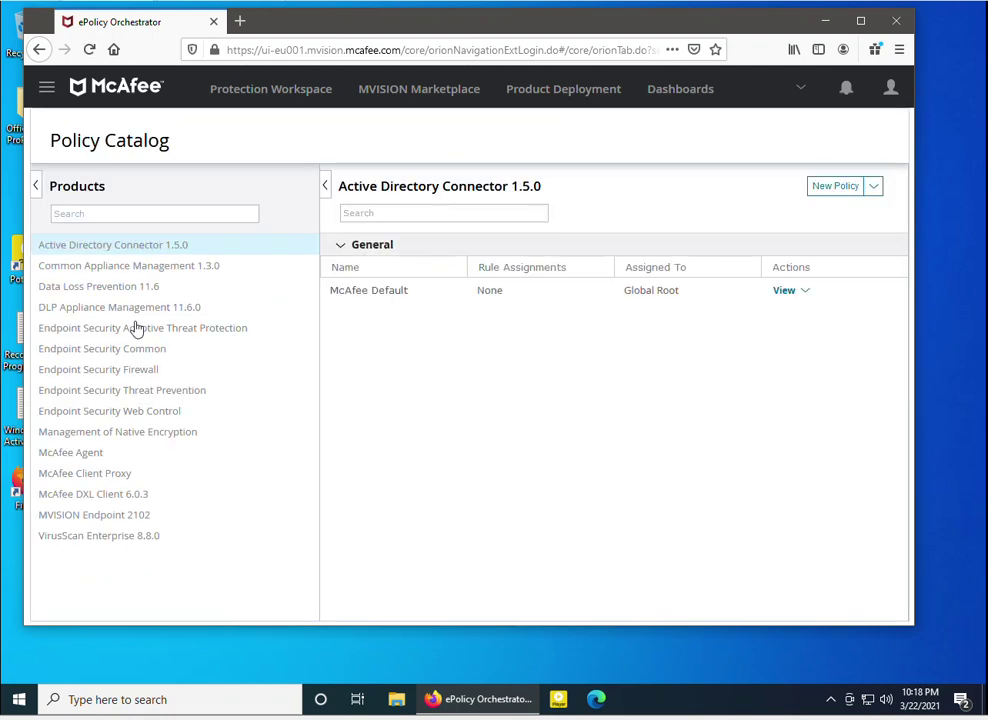
Show McAfee Agent's General policies and open the Create a new policy dialog
{"action": "left_click", "coordinate": [70, 458]}
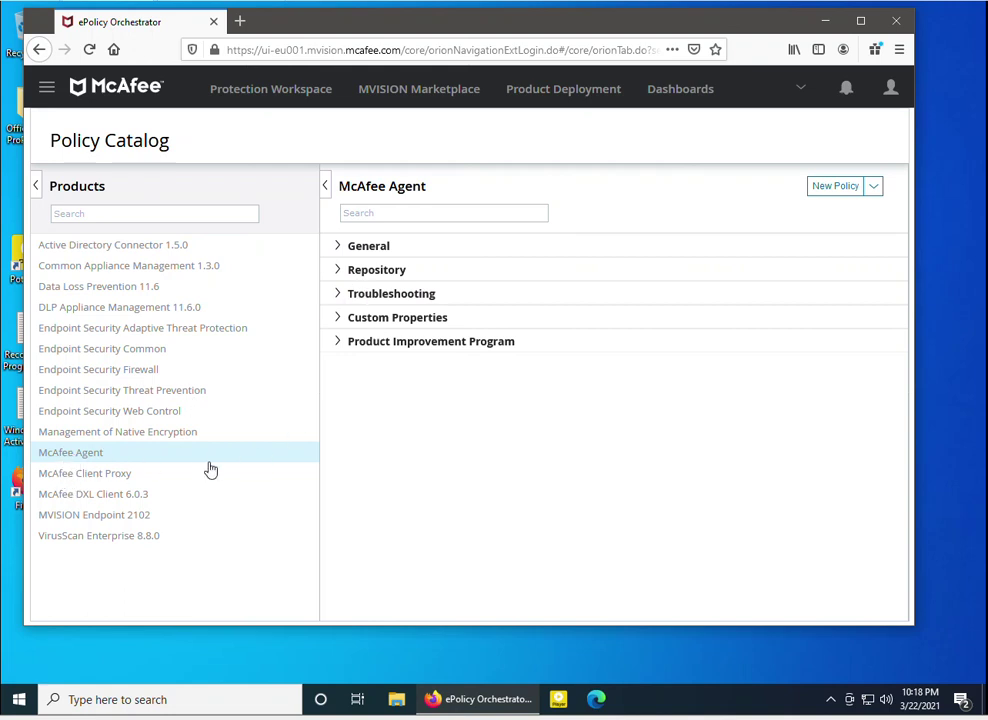
{"action": "left_click", "coordinate": [342, 250]}
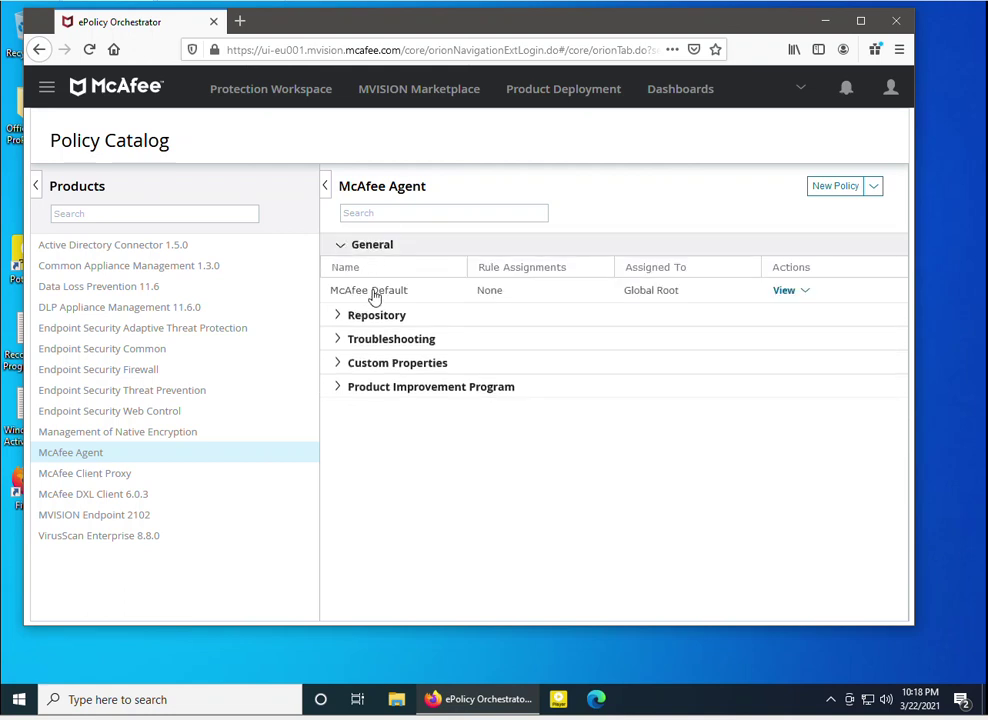
{"action": "left_click", "coordinate": [836, 187]}
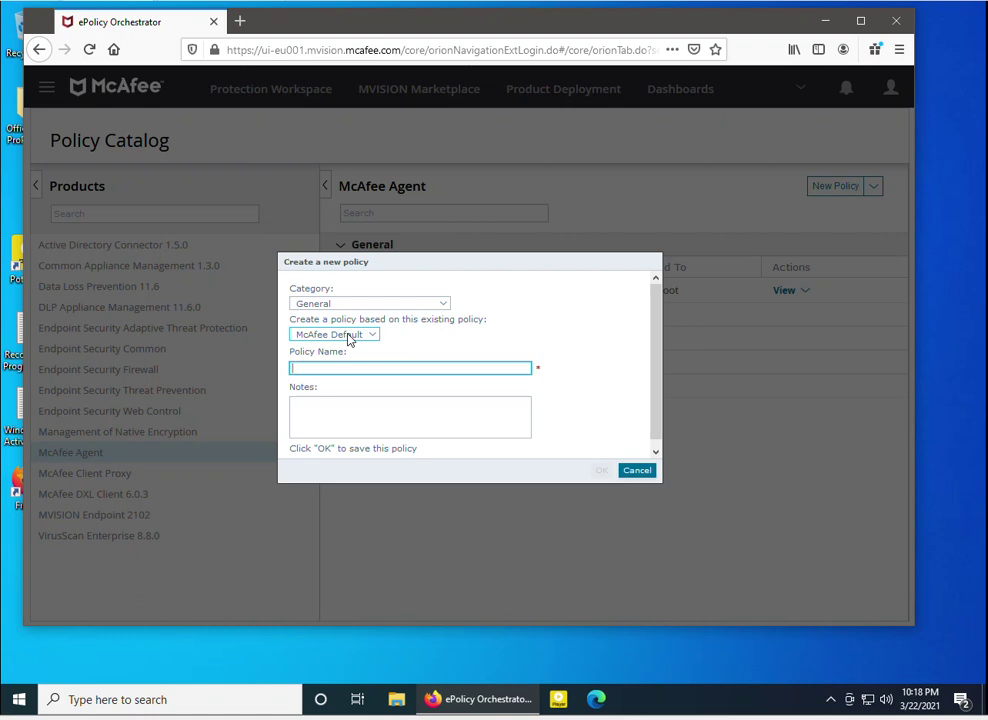
{"action": "left_click", "coordinate": [352, 337]}
Base the new policy on McAfee Default, keeping General as the category
{"action": "left_click", "coordinate": [348, 338]}
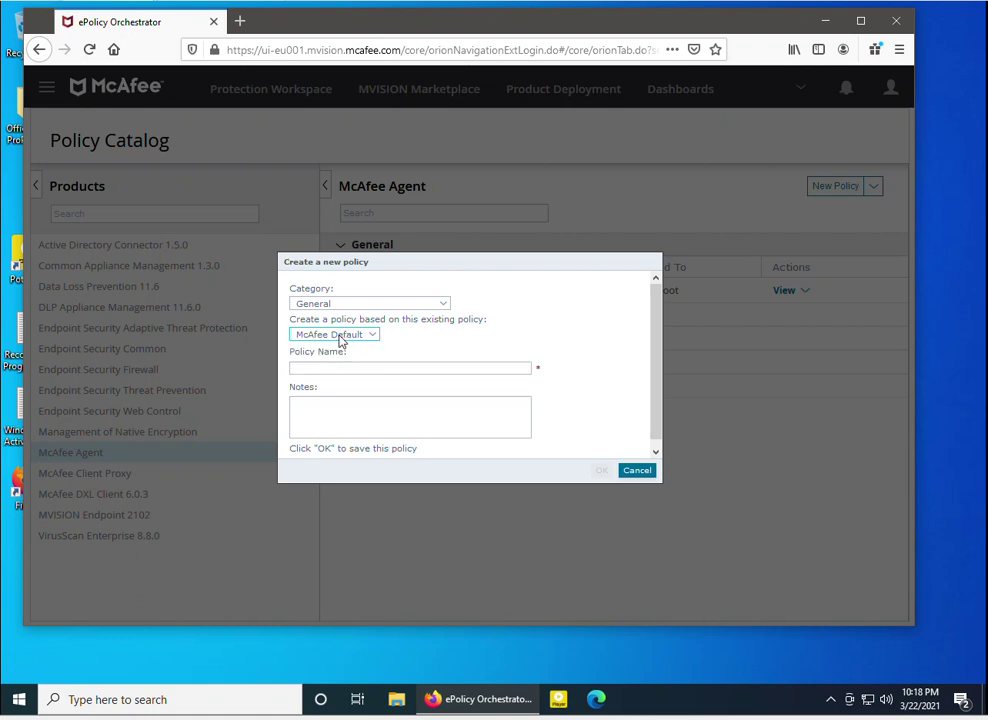
{"action": "left_click", "coordinate": [341, 342]}
{"action": "left_click", "coordinate": [330, 350]}
{"action": "left_click", "coordinate": [363, 305]}
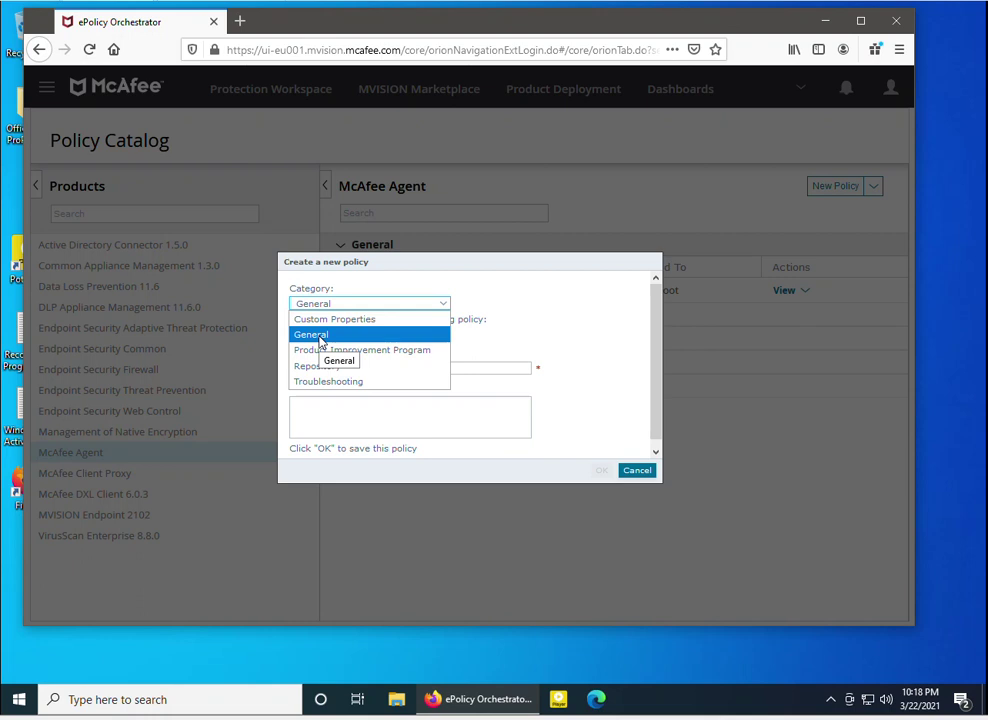
{"action": "left_click", "coordinate": [320, 337]}
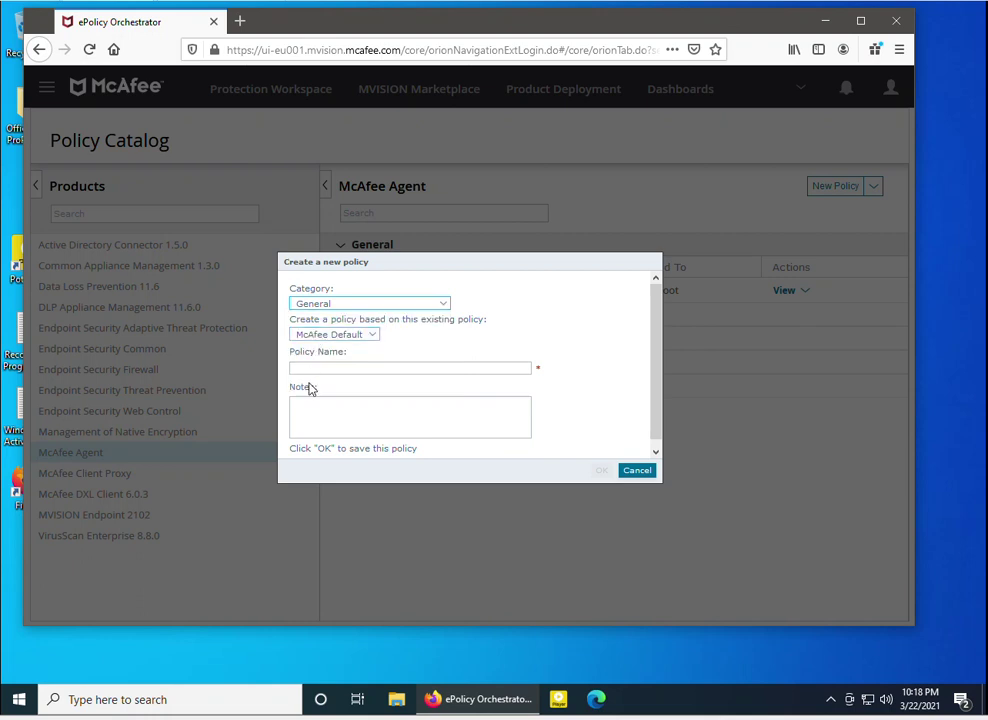
Name the policy 'Mcafee_Agent General Settings', leave notes blank, and save it
{"action": "left_click", "coordinate": [307, 366]}
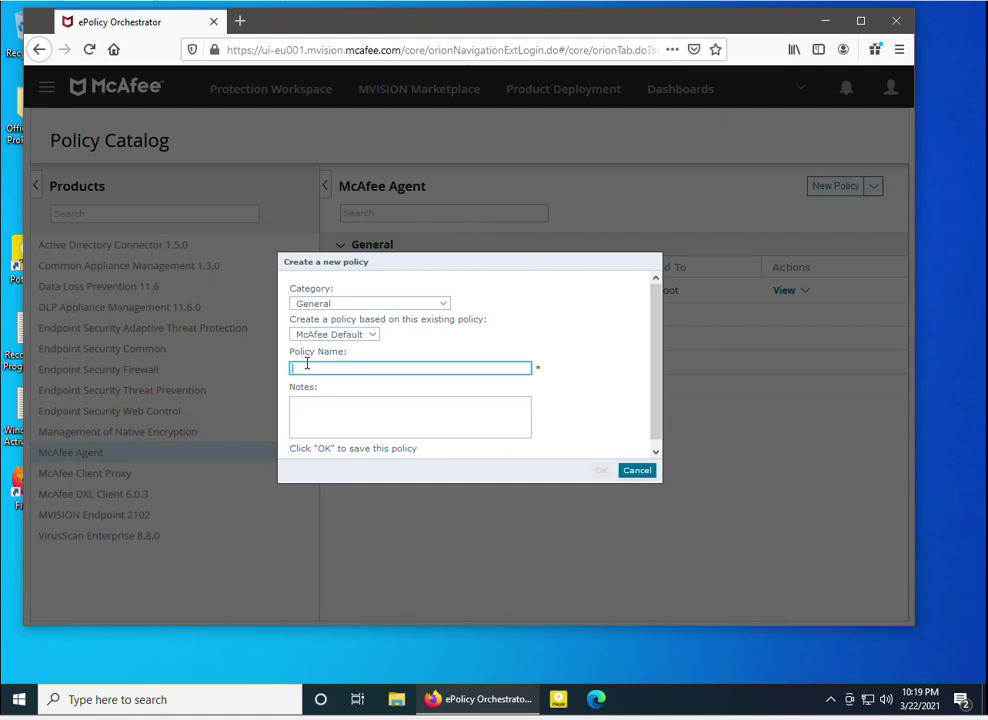
{"action": "type", "text": "Mcafee_Agent General Settings"}
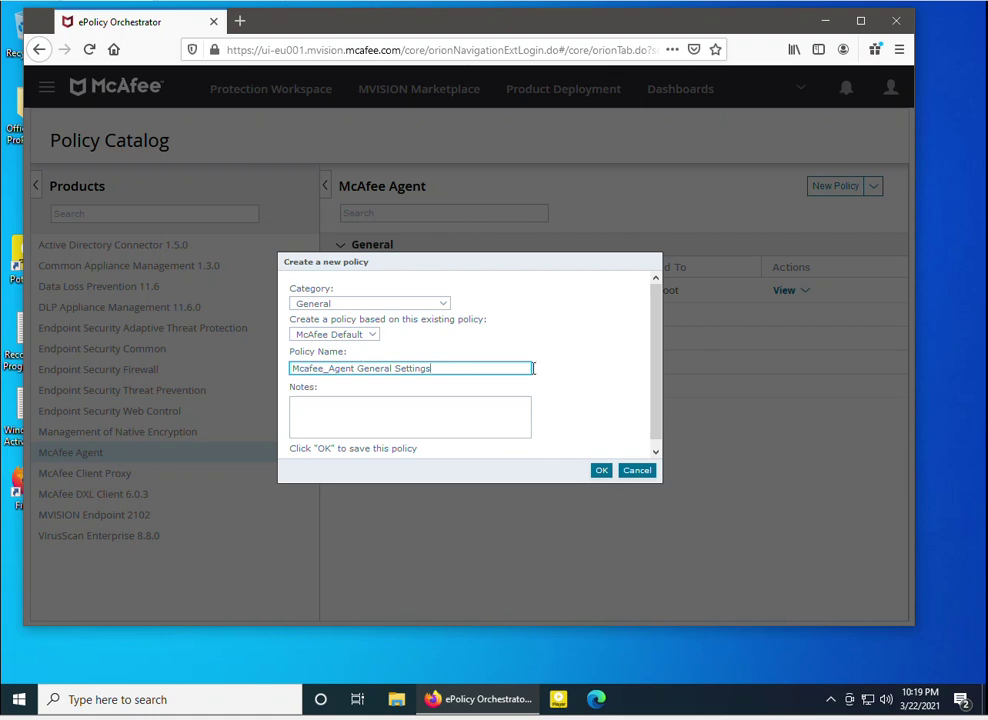
{"action": "left_click", "coordinate": [550, 399]}
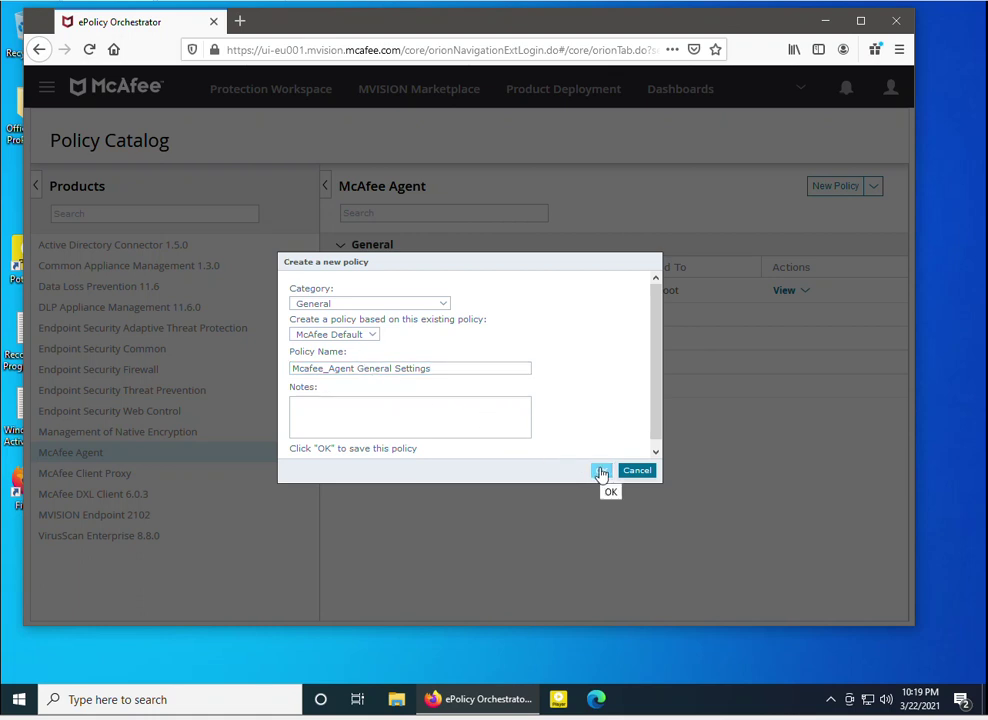
{"action": "left_click", "coordinate": [326, 407]}
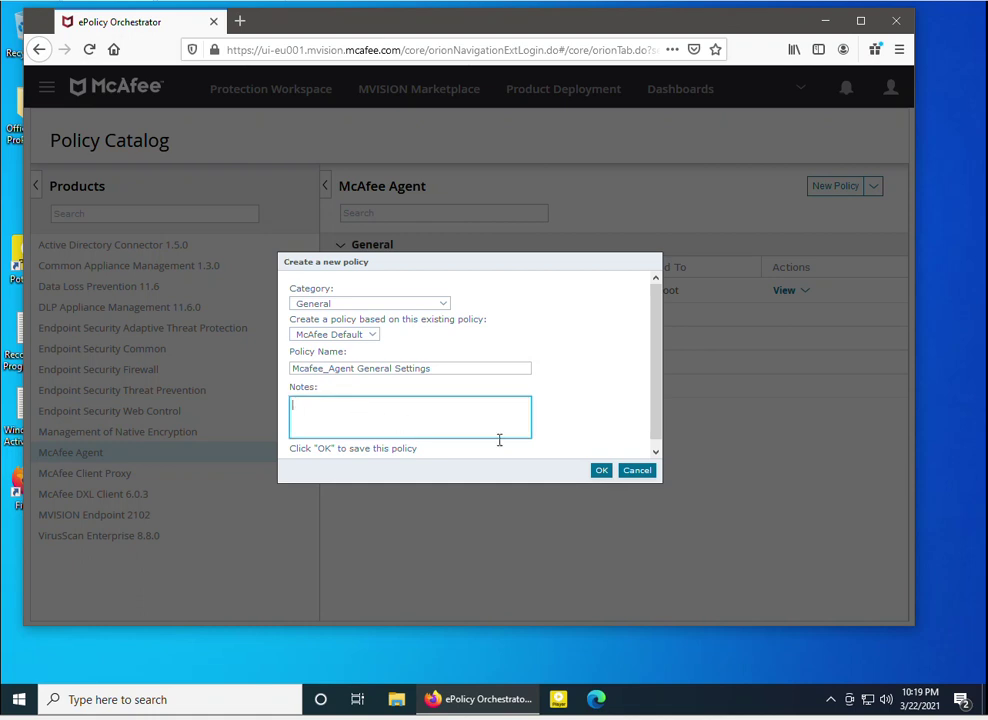
{"action": "left_click", "coordinate": [602, 474]}
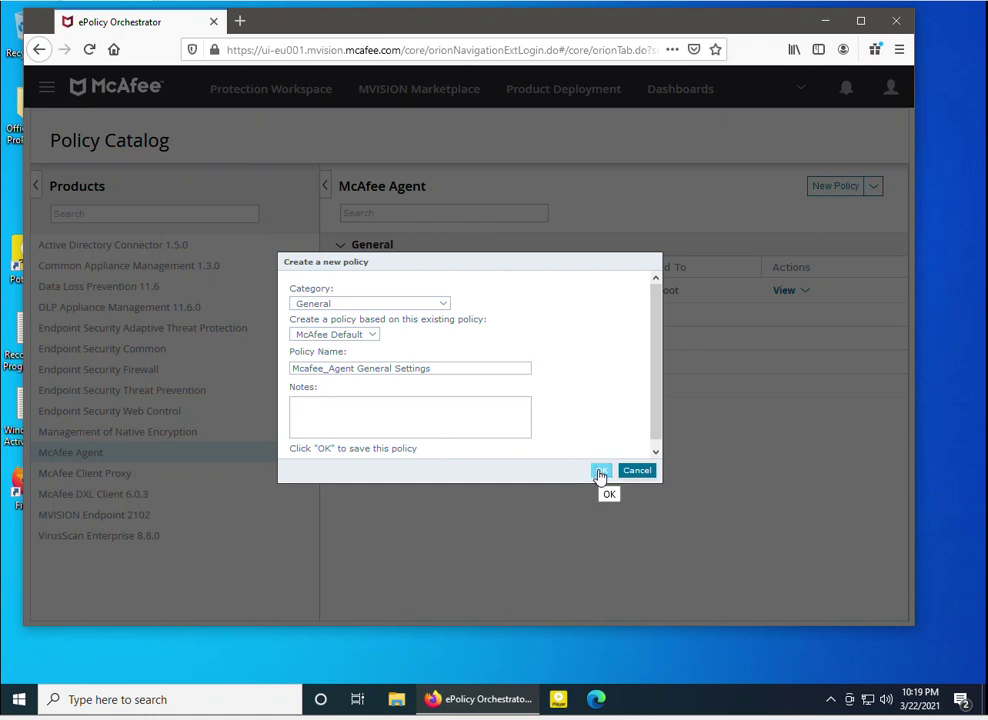
{"action": "left_click", "coordinate": [601, 472]}
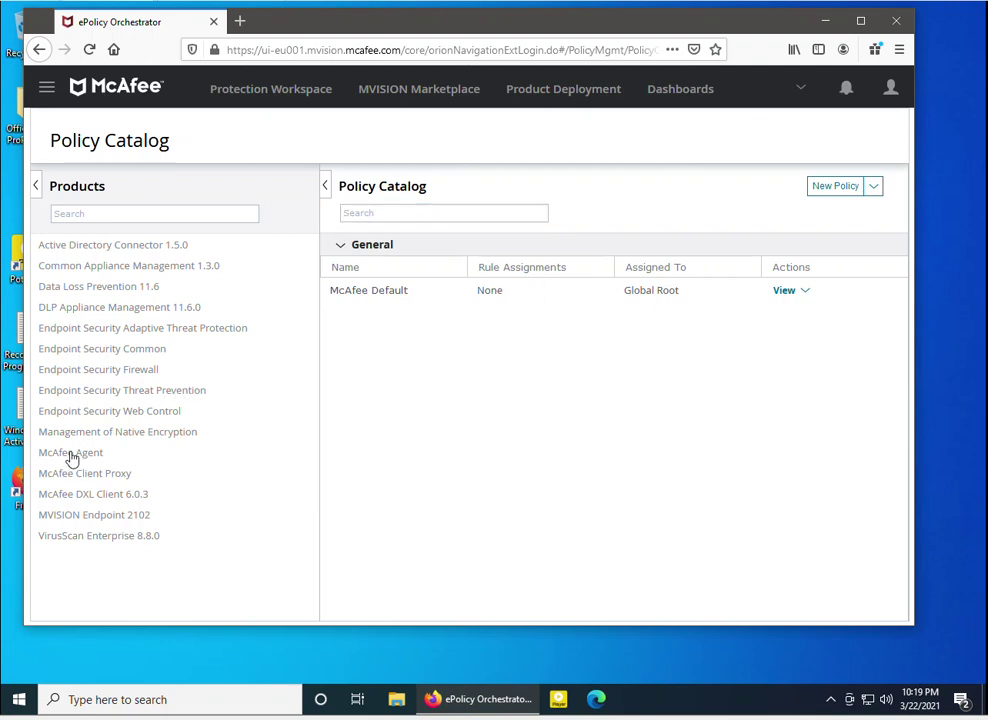
Edit Mcafee_Agent General Settings and enable 'Show the McAfee system tray icon (Windows only)'
{"action": "left_click", "coordinate": [71, 456]}
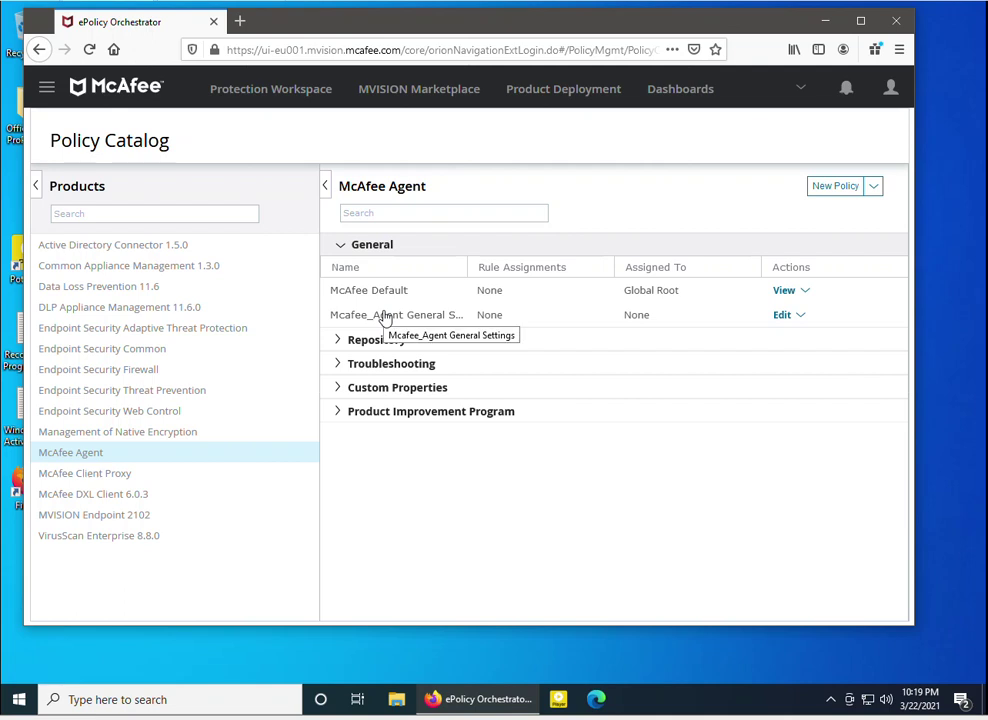
{"action": "left_click", "coordinate": [383, 318]}
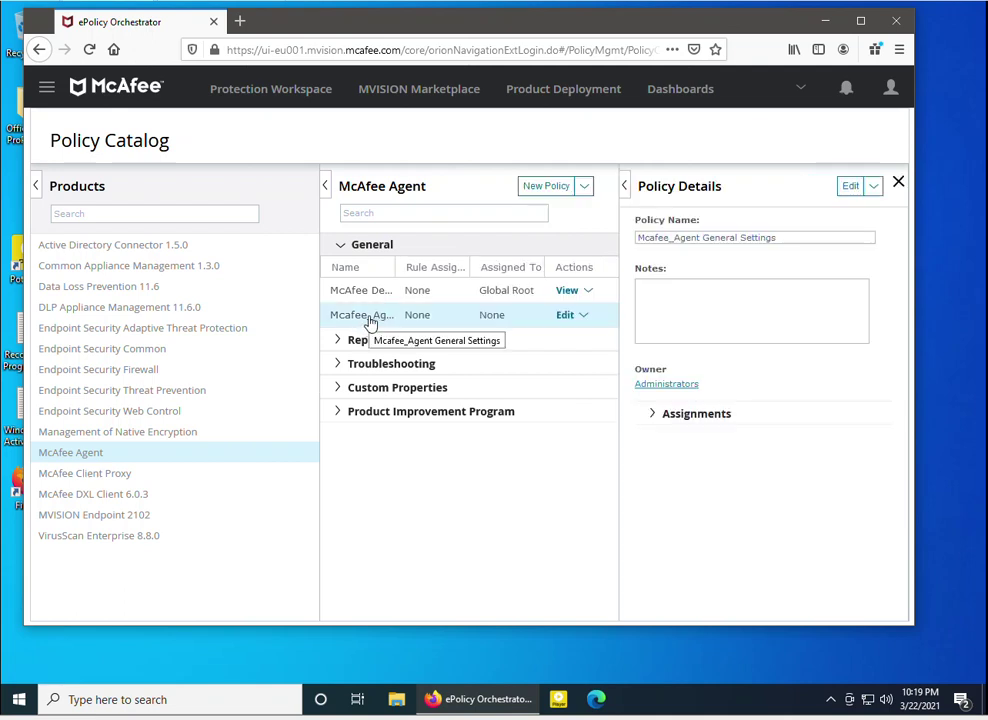
{"action": "left_click", "coordinate": [575, 321]}
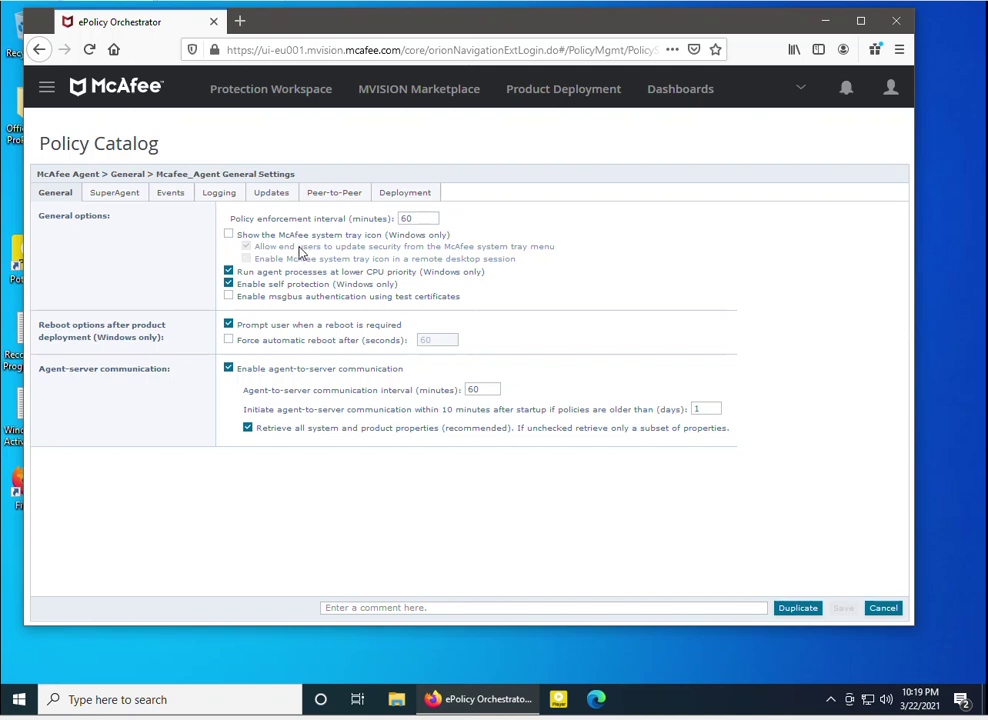
{"action": "left_click", "coordinate": [229, 237]}
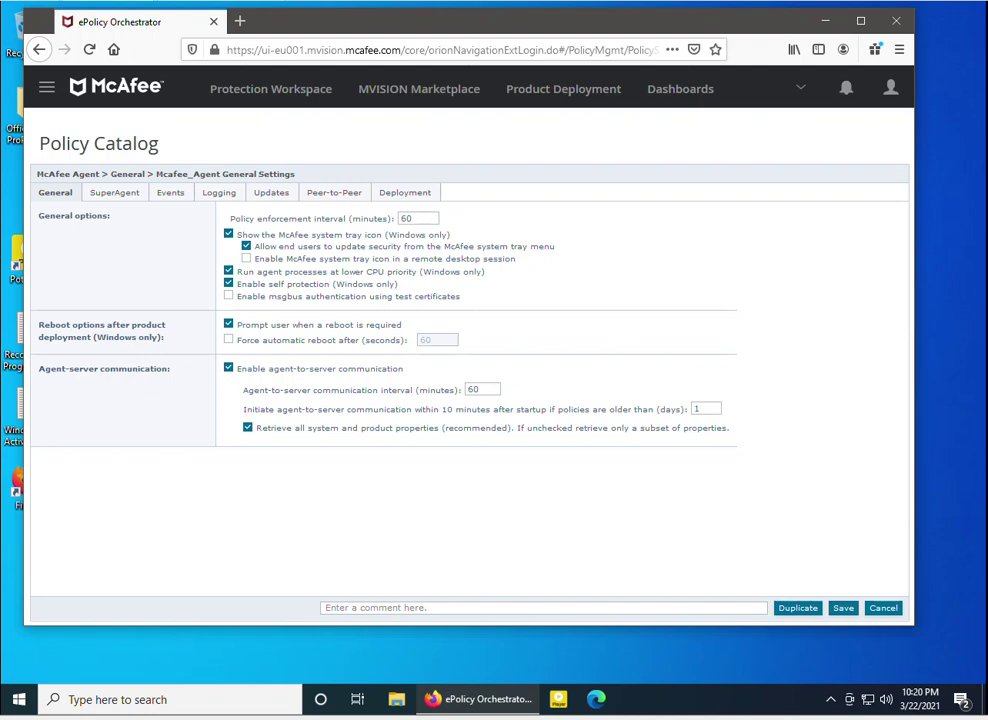
{"action": "left_click", "coordinate": [830, 700]}
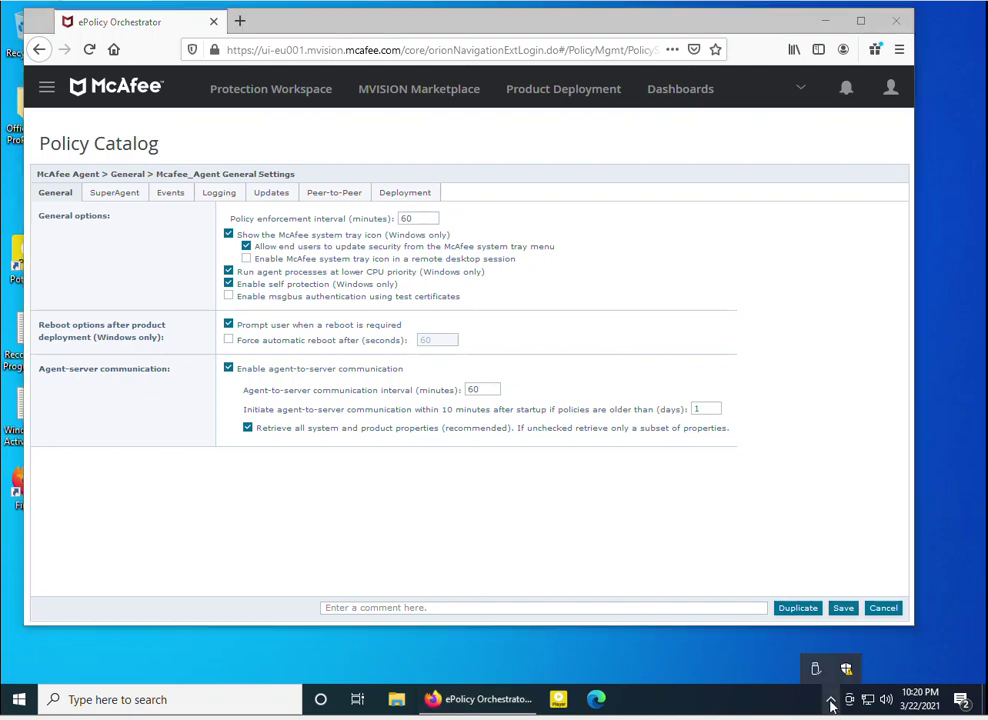
{"action": "left_click", "coordinate": [16, 701]}
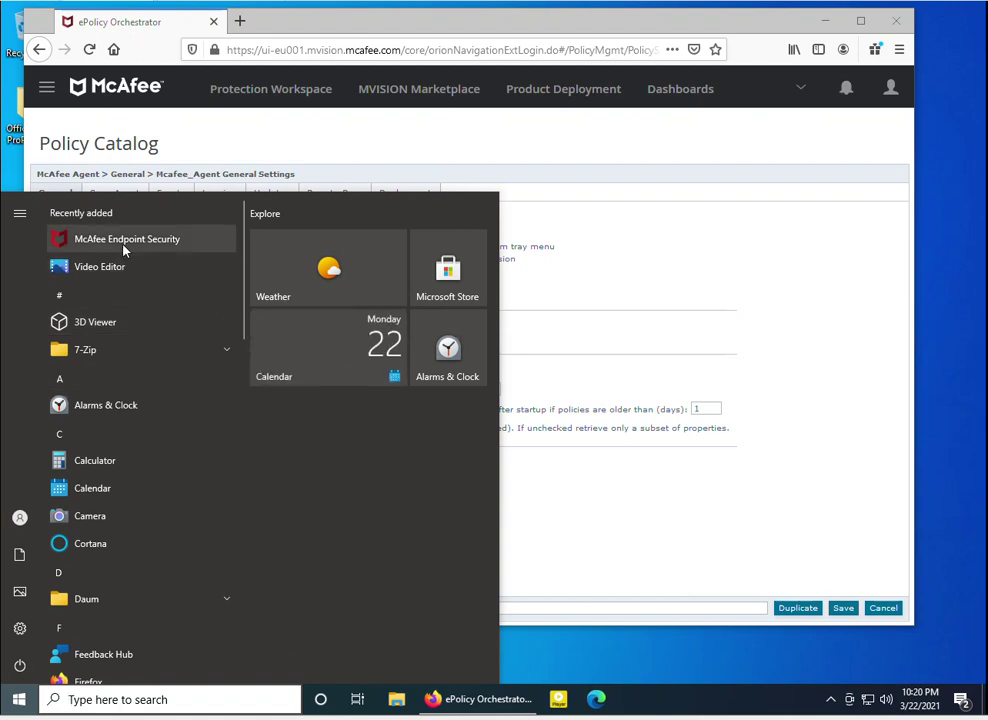
{"action": "left_click", "coordinate": [829, 700]}
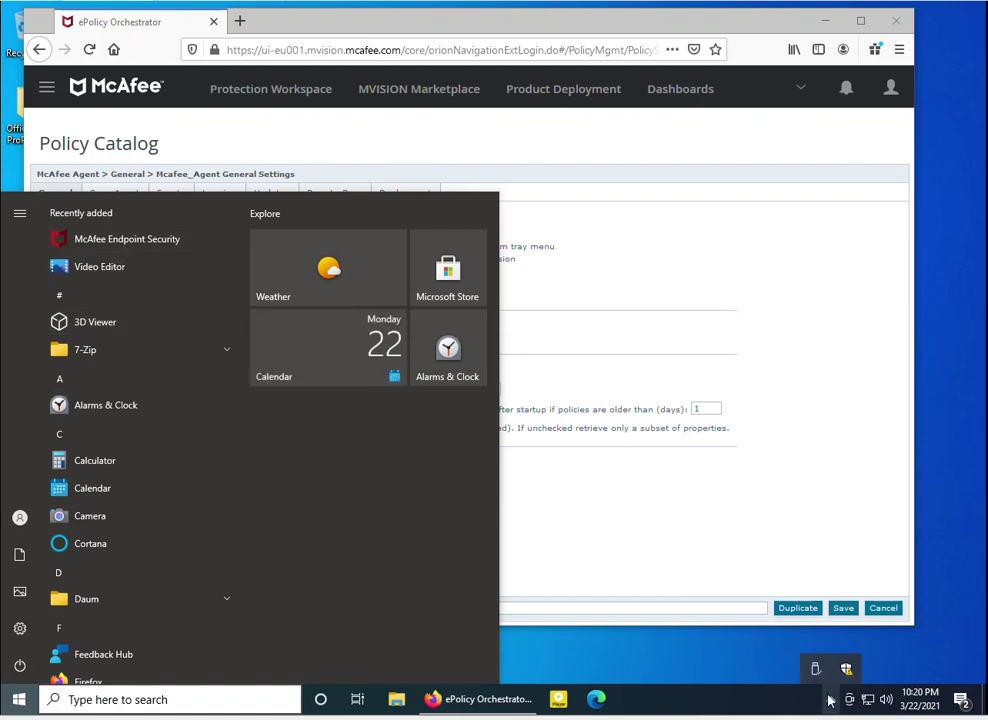
{"action": "left_click", "coordinate": [609, 501]}
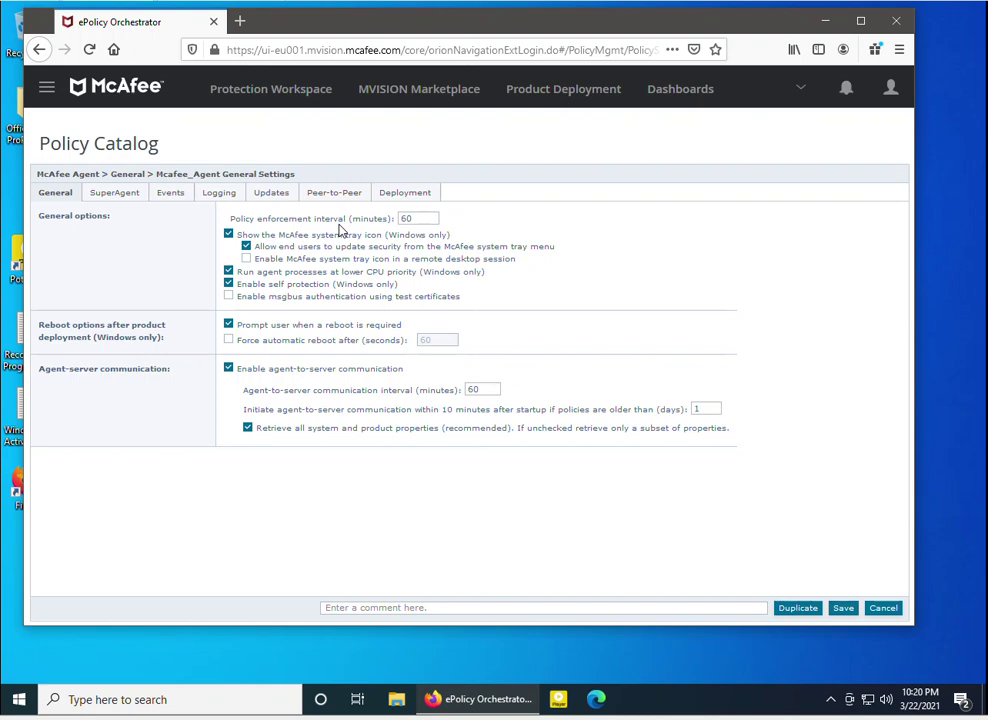
{"action": "double_click", "coordinate": [405, 218]}
Change the policy enforcement interval from 60 to 5 minutes
{"action": "type", "text": "6"}
{"action": "key", "text": "BackSpace"}
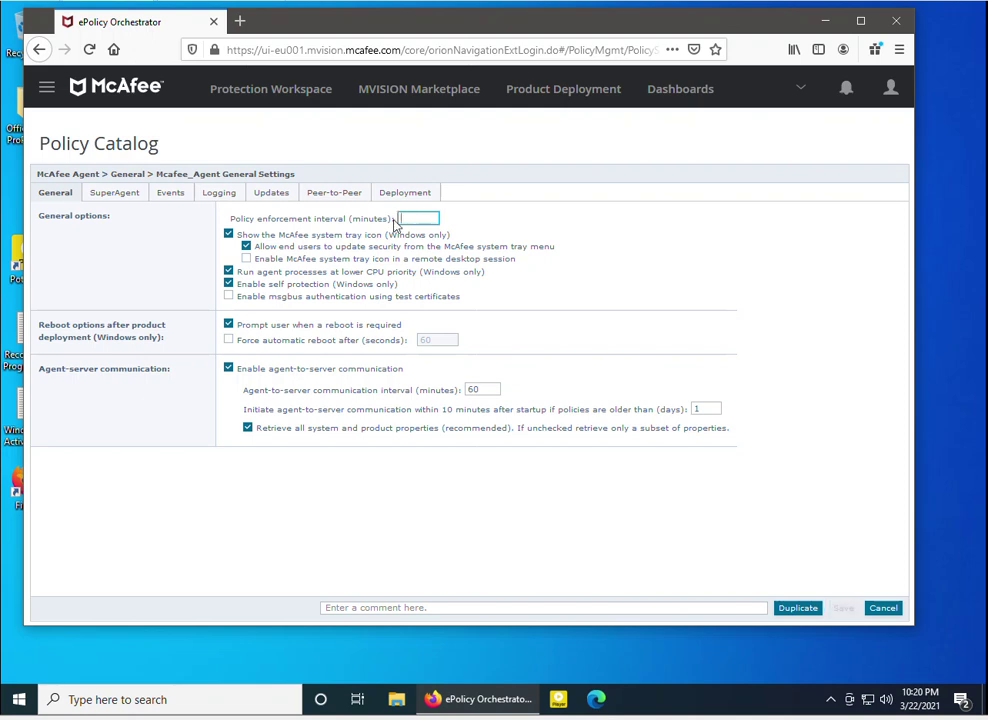
{"action": "type", "text": "180"}
{"action": "key", "text": "BackSpace"}
{"action": "key", "text": "BackSpace"}
{"action": "key", "text": "BackSpace"}
{"action": "type", "text": "5"}
{"action": "left_click", "coordinate": [404, 503]}
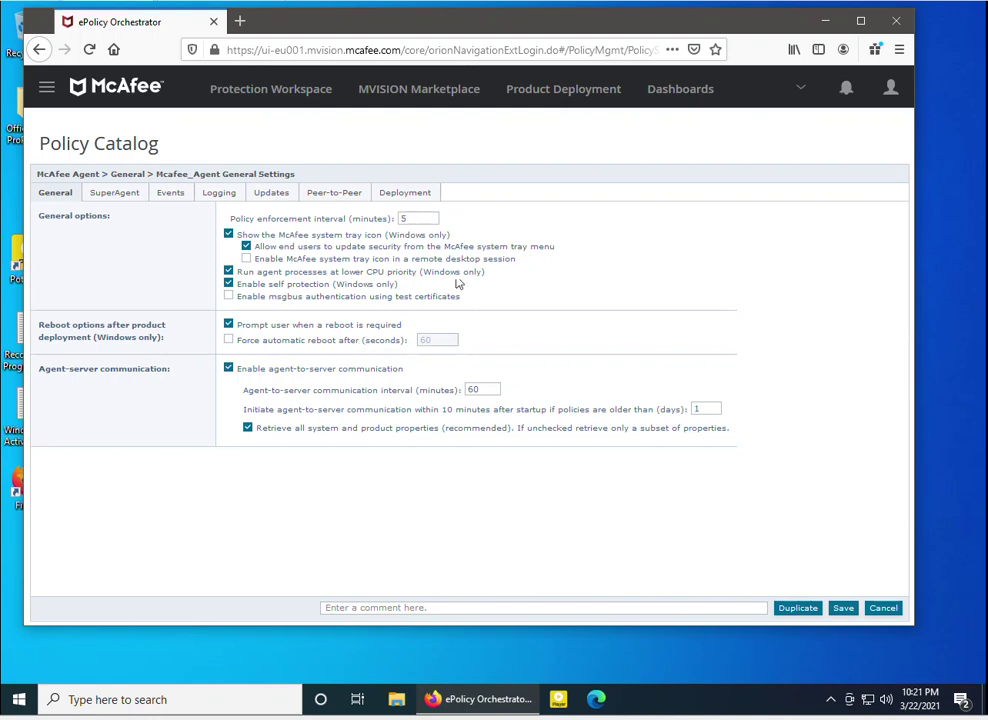
Enable the tray icon in remote desktop sessions and turn on agent self protection
{"action": "left_click", "coordinate": [830, 699]}
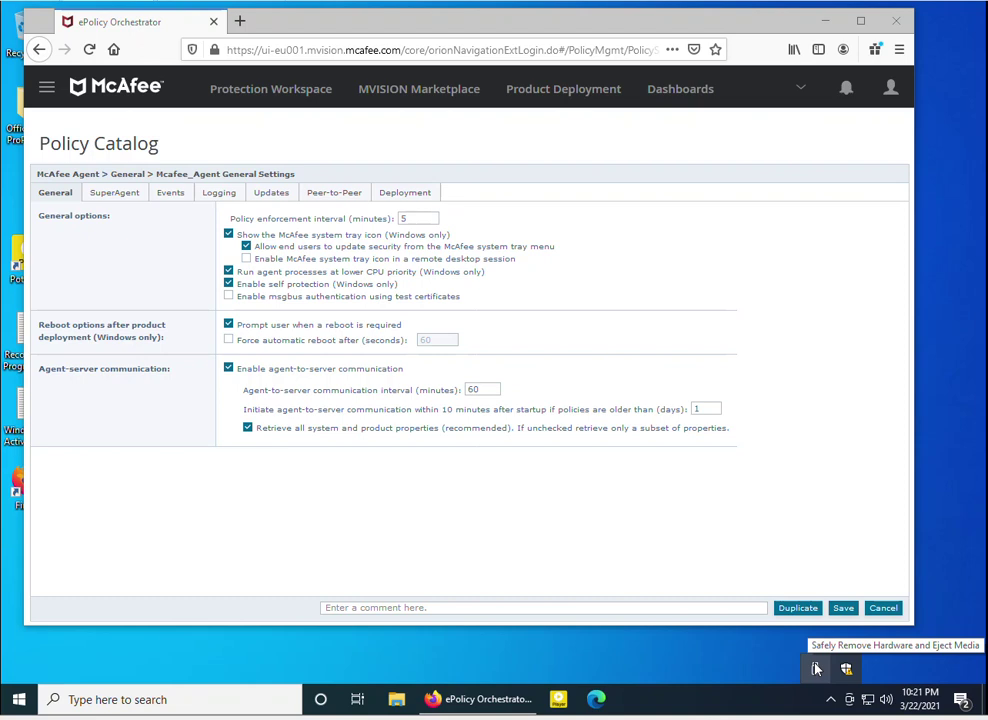
{"action": "left_click", "coordinate": [246, 247]}
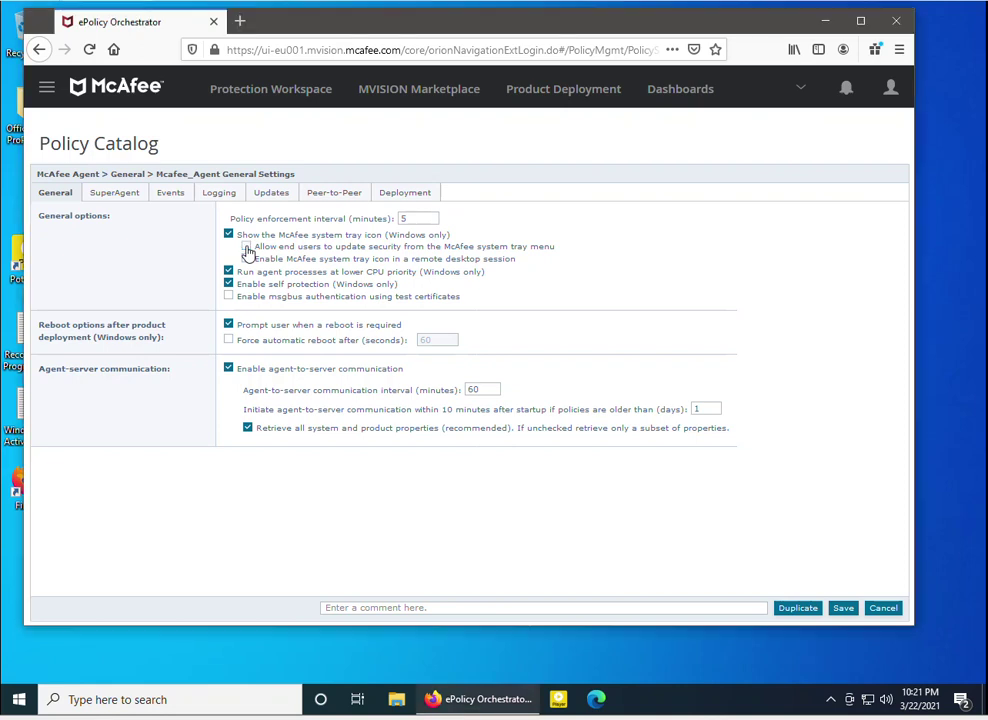
{"action": "left_click", "coordinate": [246, 247]}
{"action": "left_click", "coordinate": [246, 248]}
{"action": "left_click", "coordinate": [246, 247]}
{"action": "left_click", "coordinate": [246, 260]}
{"action": "left_click", "coordinate": [228, 284]}
Force an automatic reboot after 60 seconds and save the policy
{"action": "left_click", "coordinate": [229, 341]}
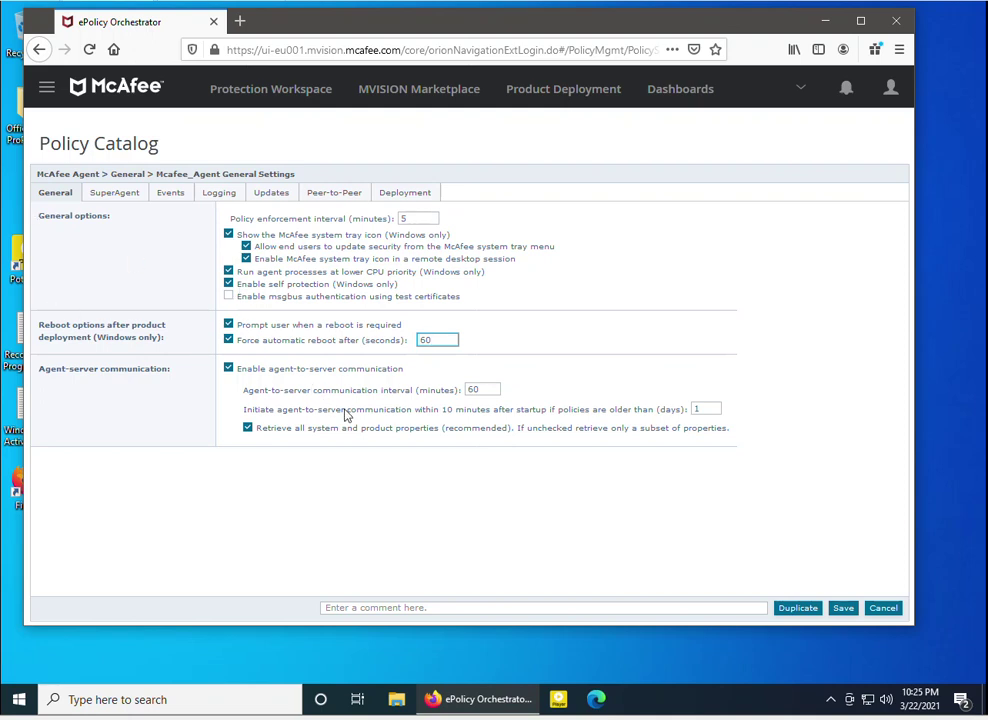
{"action": "left_click", "coordinate": [847, 610]}
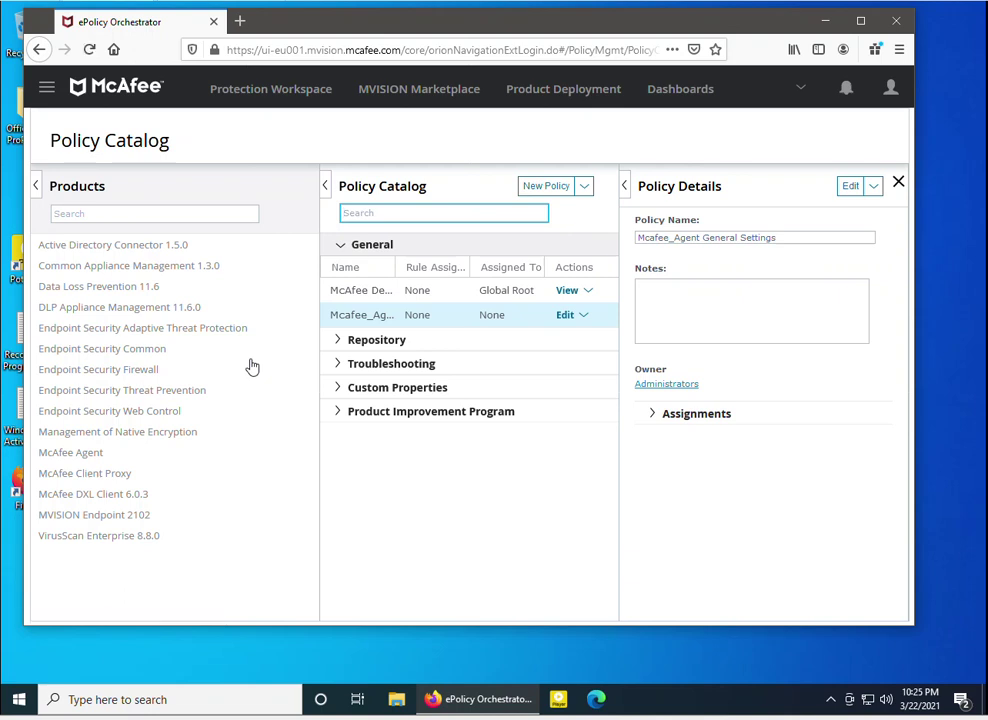
Open Systems > System Tree from the navigation menu
{"action": "left_click", "coordinate": [45, 90]}
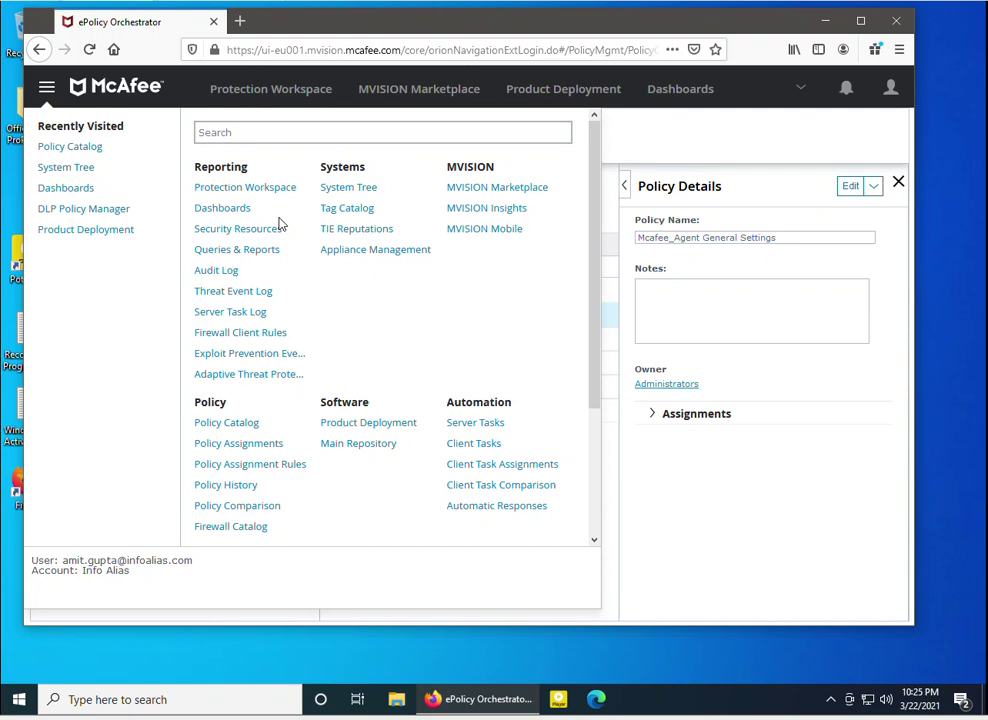
{"action": "left_click", "coordinate": [346, 187]}
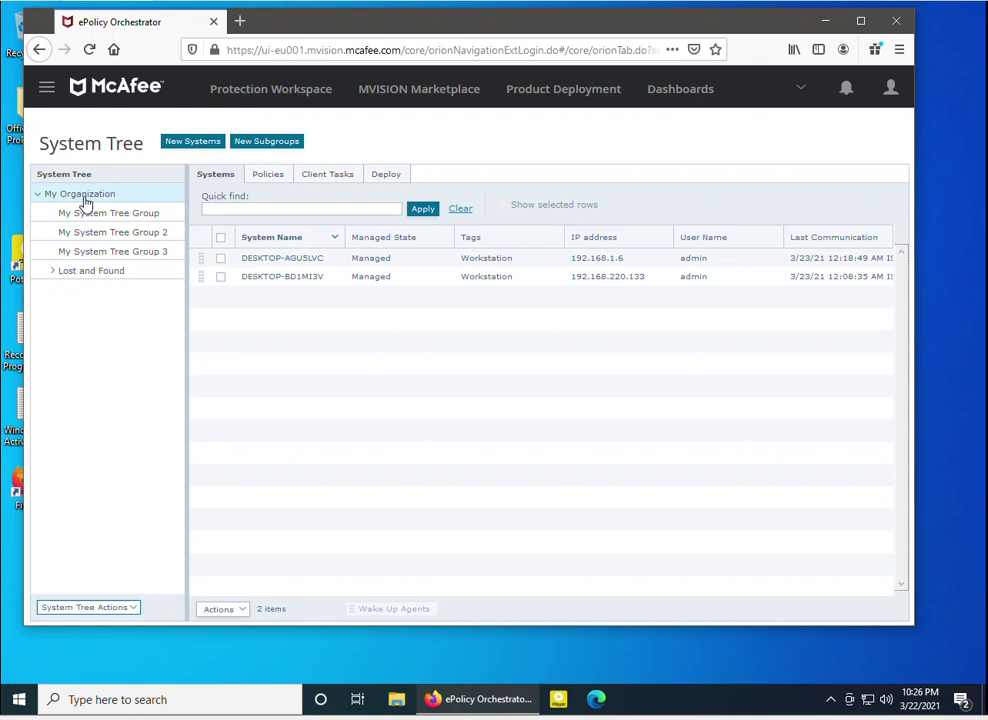
Filter My Organization's policies to McAfee Agent and review the McAfee Default General policy
{"action": "left_click", "coordinate": [265, 177]}
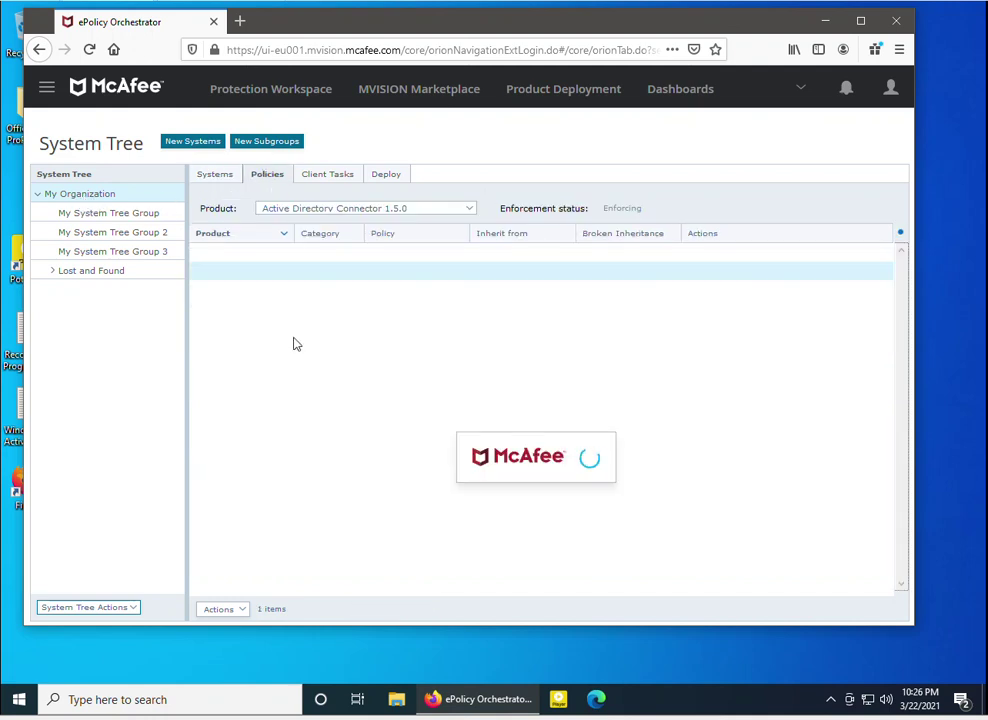
{"action": "left_click", "coordinate": [324, 210]}
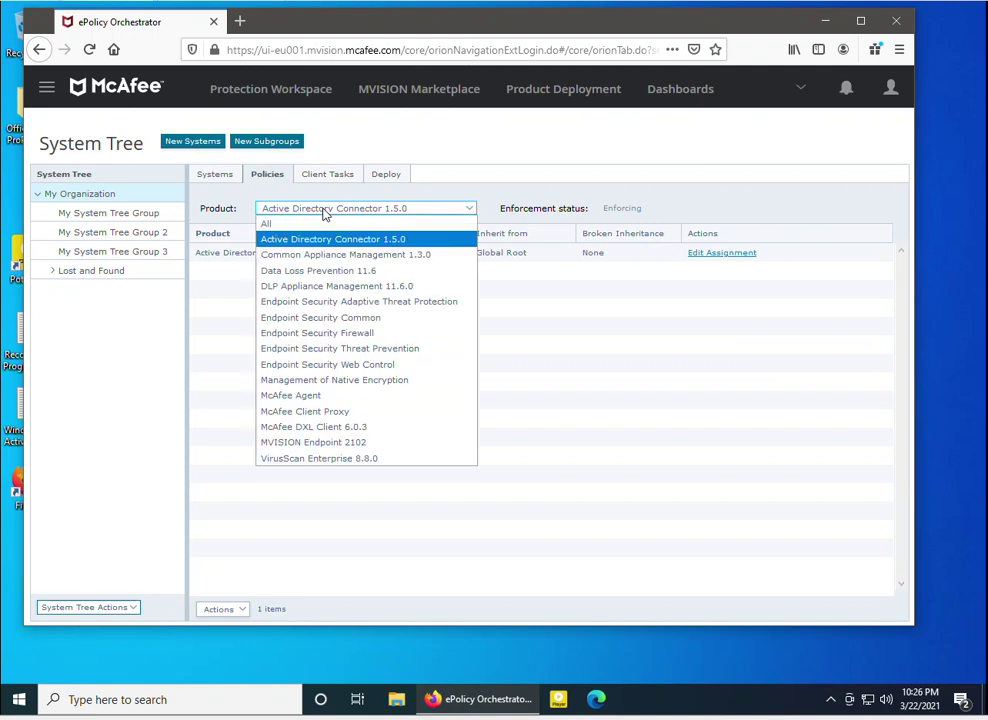
{"action": "left_click", "coordinate": [288, 397]}
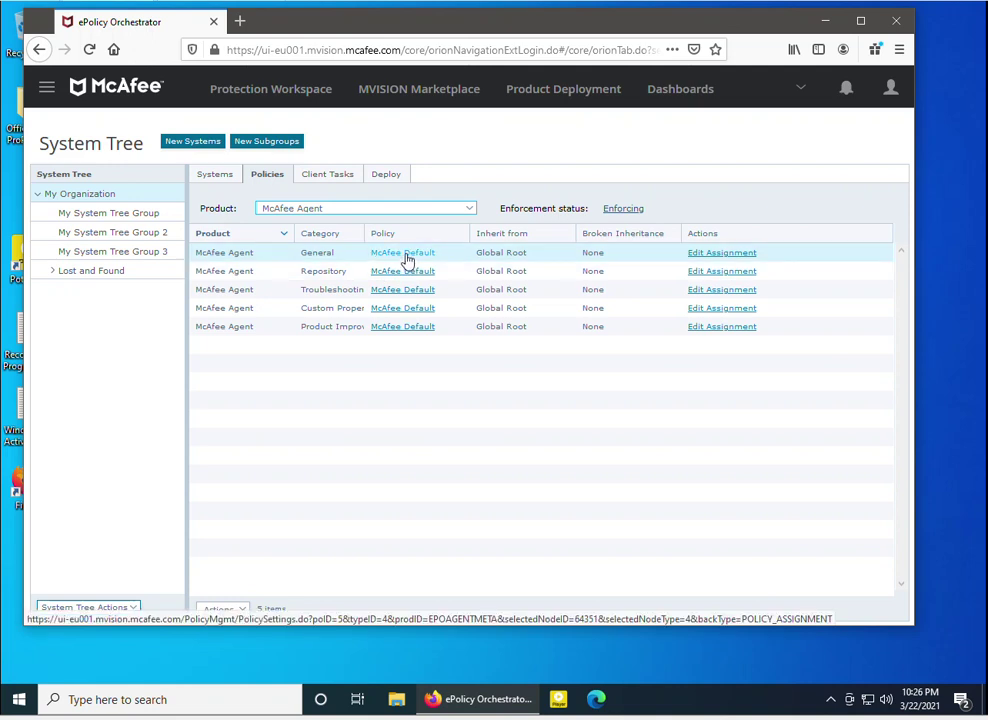
{"action": "left_click", "coordinate": [407, 259]}
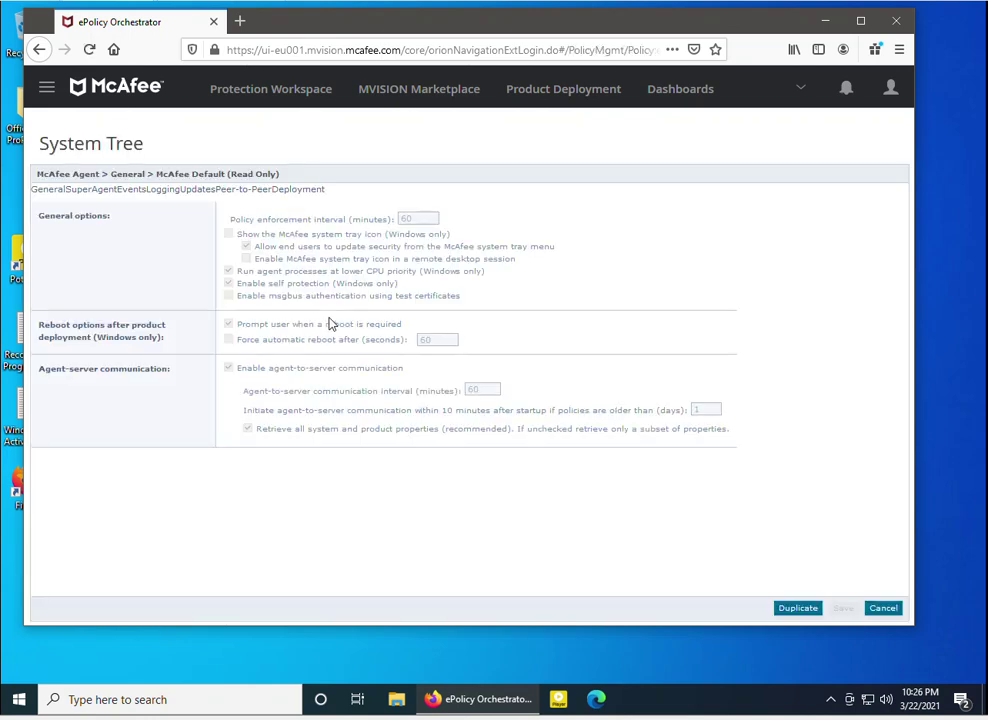
{"action": "left_click", "coordinate": [884, 610]}
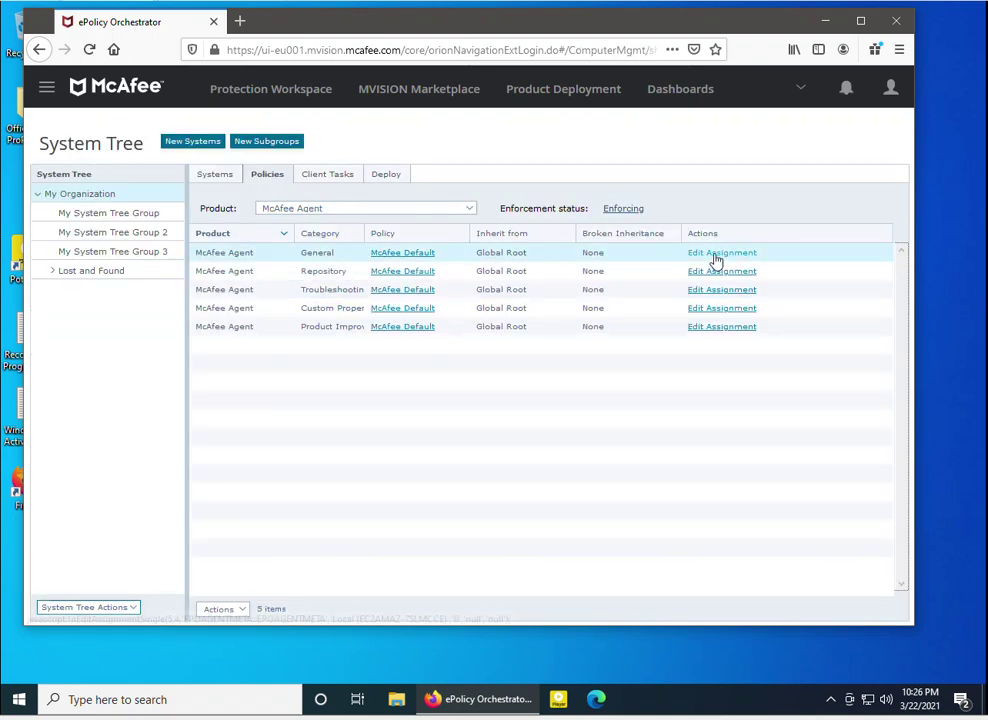
Break inheritance on the General category, pick Mcafee_Agent General Settings, and save
{"action": "left_click", "coordinate": [712, 256]}
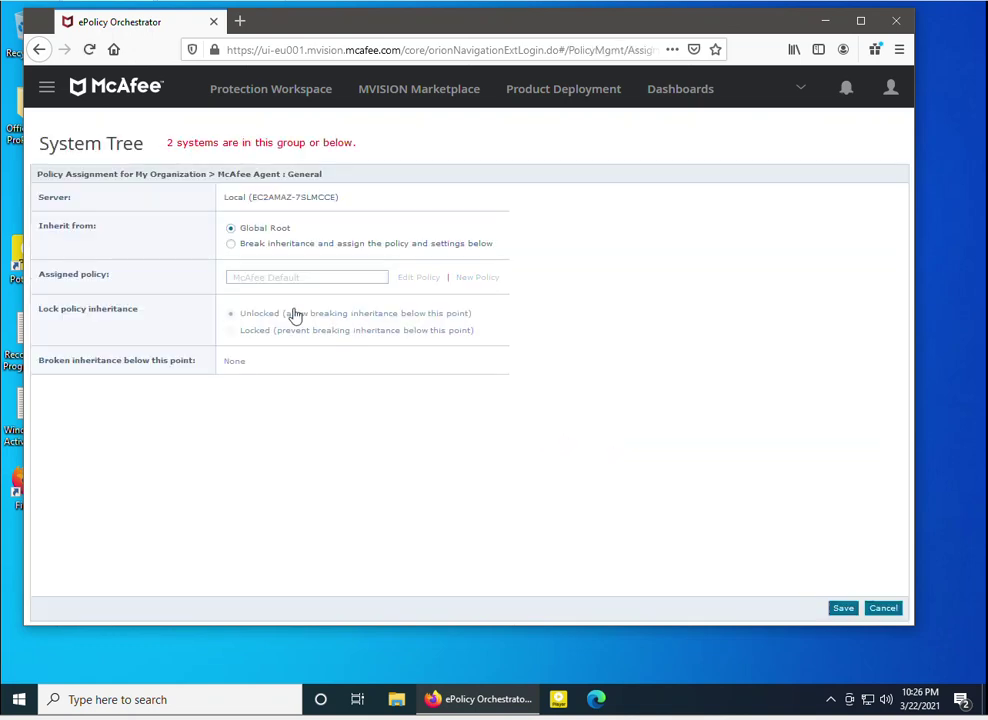
{"action": "left_click", "coordinate": [231, 246]}
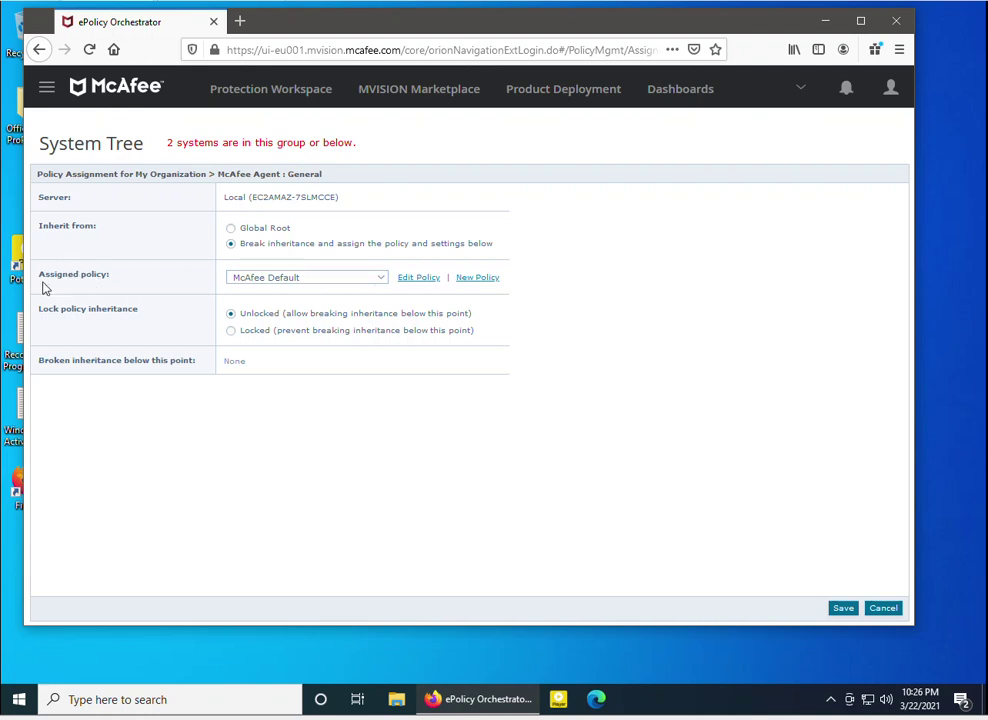
{"action": "left_click", "coordinate": [326, 280]}
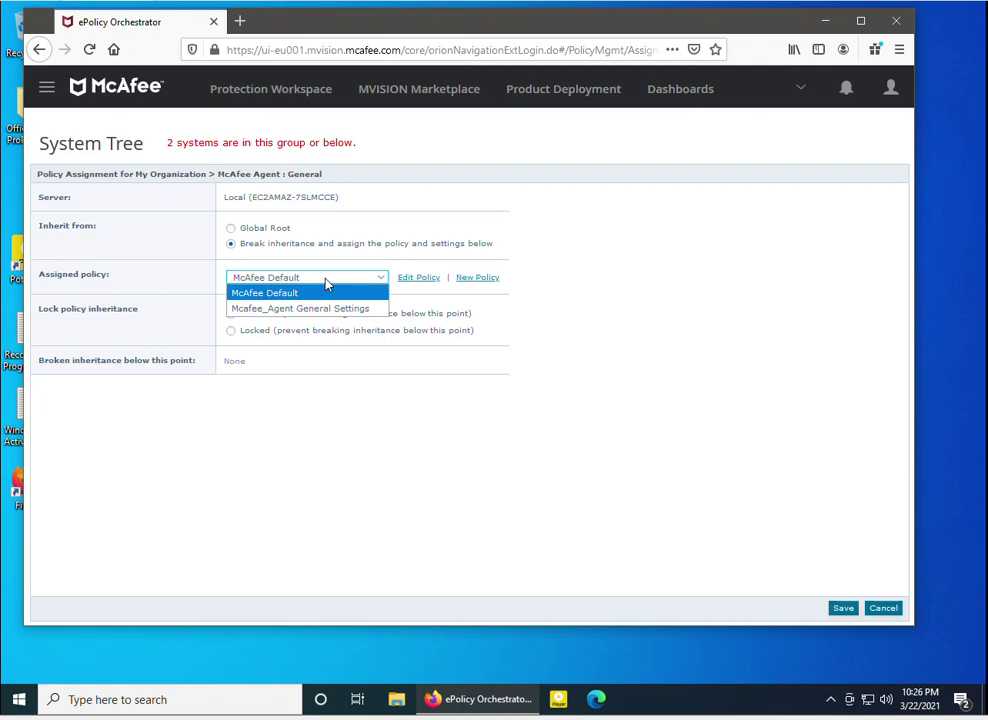
{"action": "left_click", "coordinate": [308, 309]}
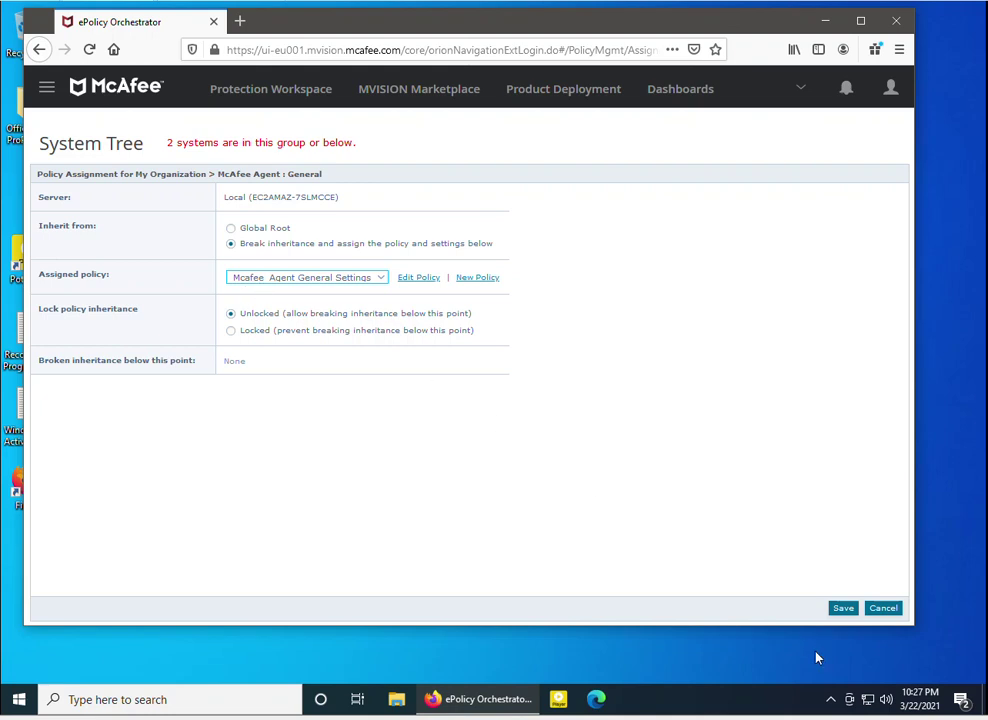
{"action": "left_click", "coordinate": [843, 609]}
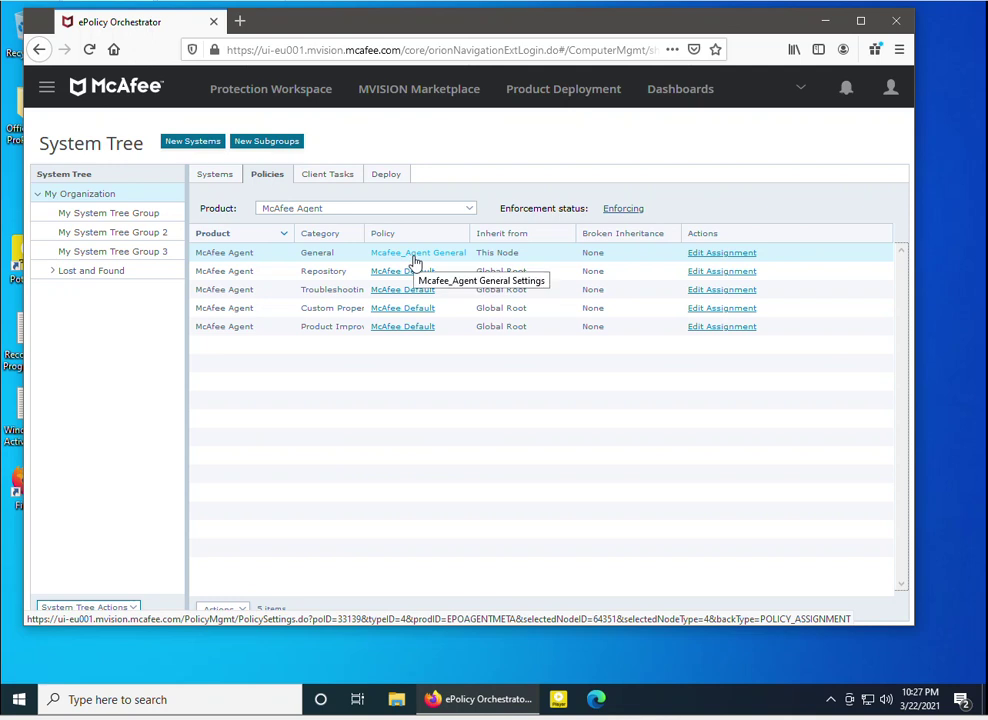
Select both My Organization systems in the Systems list and send them a McAfee Agent wake-up call
{"action": "left_click", "coordinate": [216, 175]}
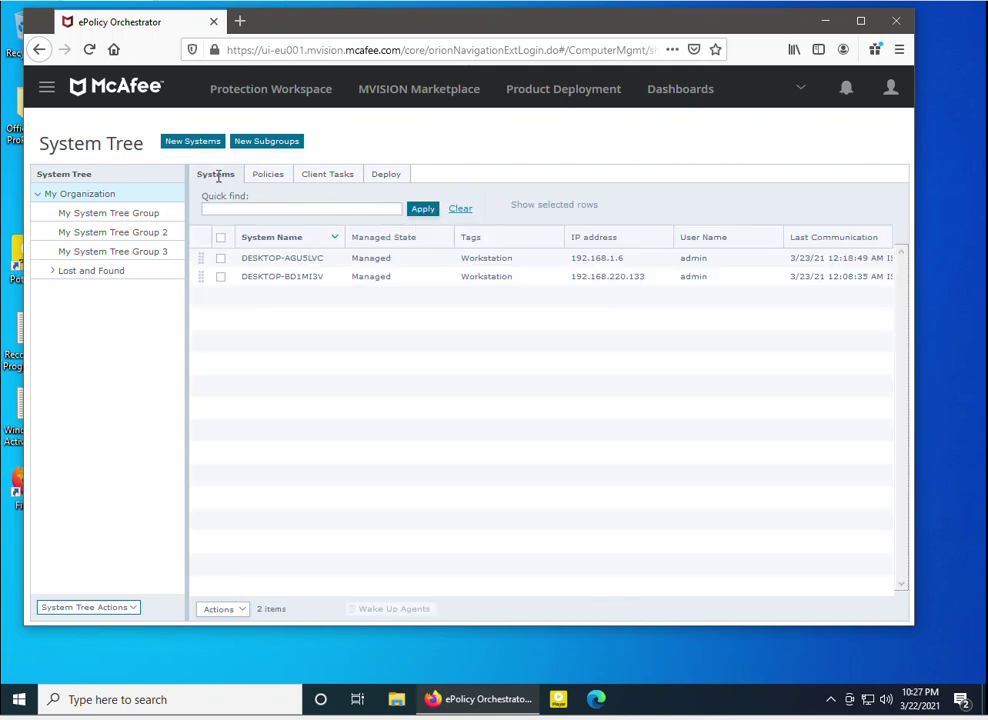
{"action": "left_click", "coordinate": [221, 238]}
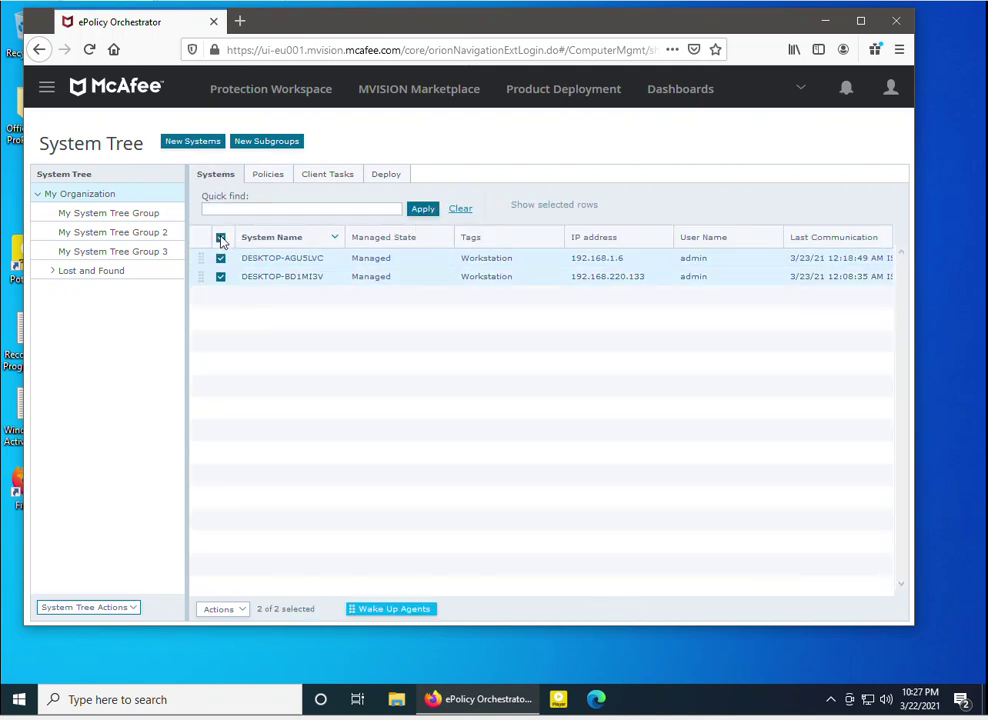
{"action": "left_click", "coordinate": [381, 612]}
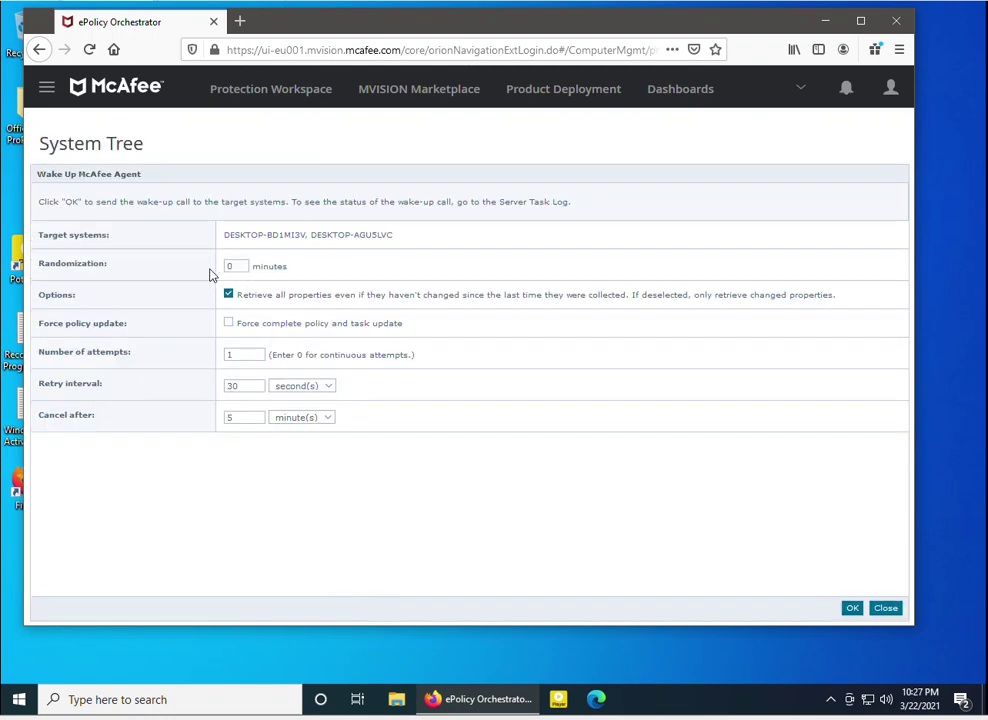
{"action": "left_click", "coordinate": [851, 610]}
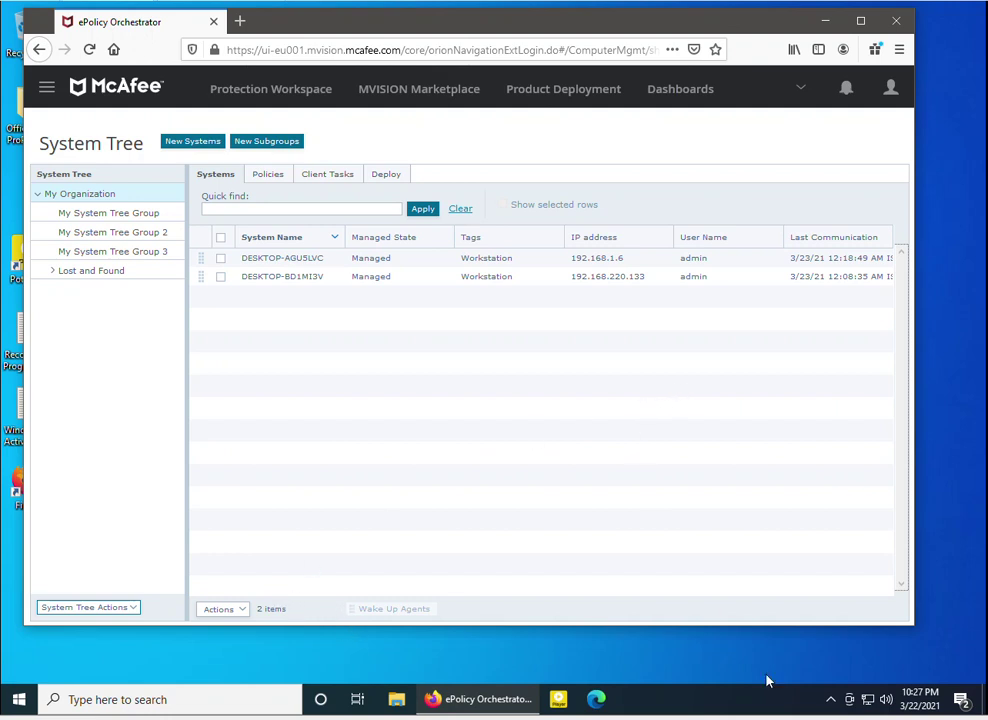
{"action": "left_click", "coordinate": [829, 699]}
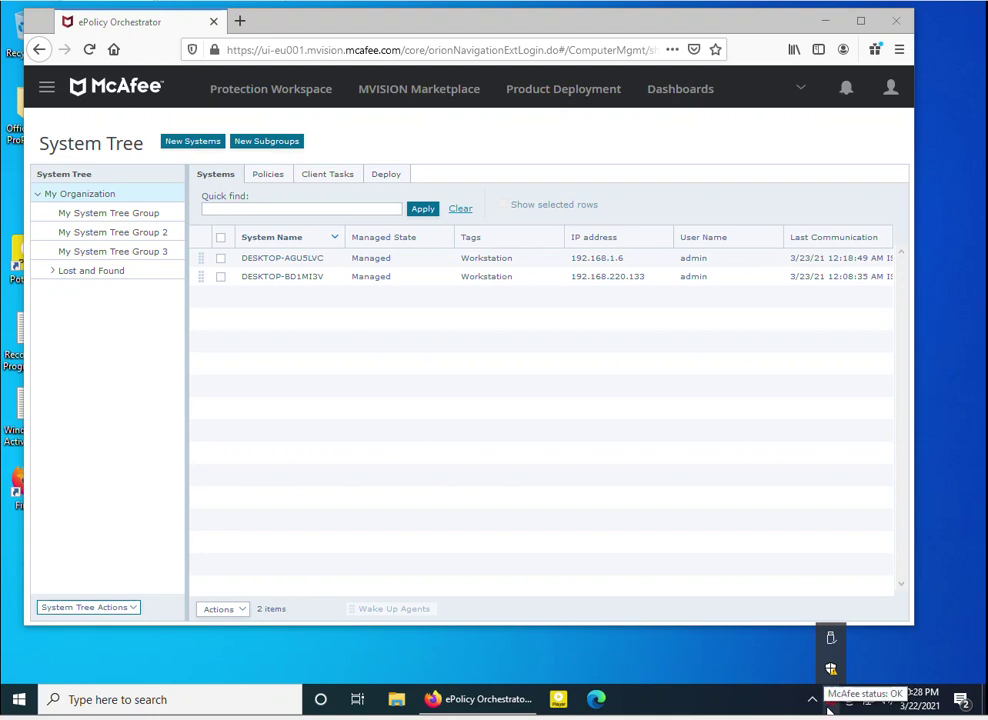
Open the McAfee Endpoint Security status window from the McAfee tray icon's menu
{"action": "left_click", "coordinate": [812, 698]}
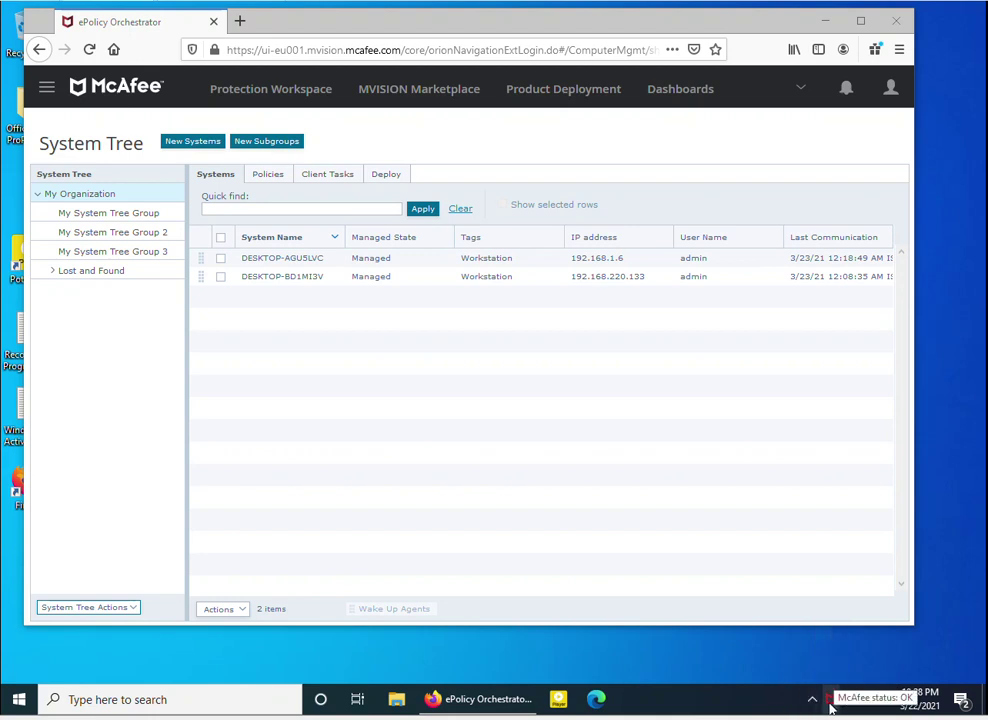
{"action": "right_click", "coordinate": [830, 702]}
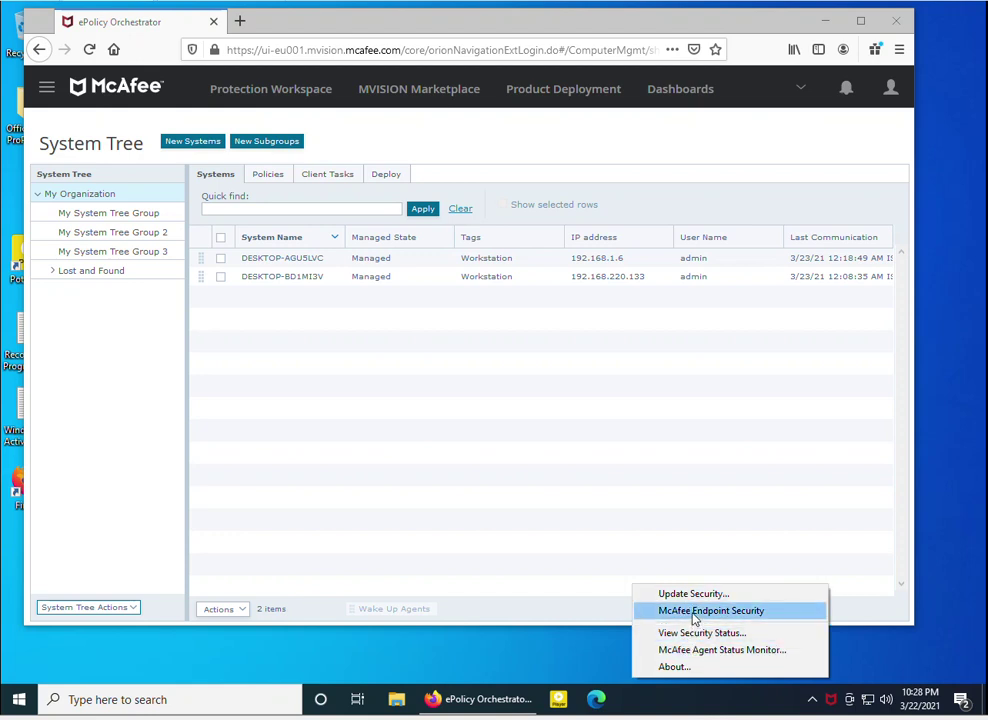
{"action": "left_click", "coordinate": [693, 612]}
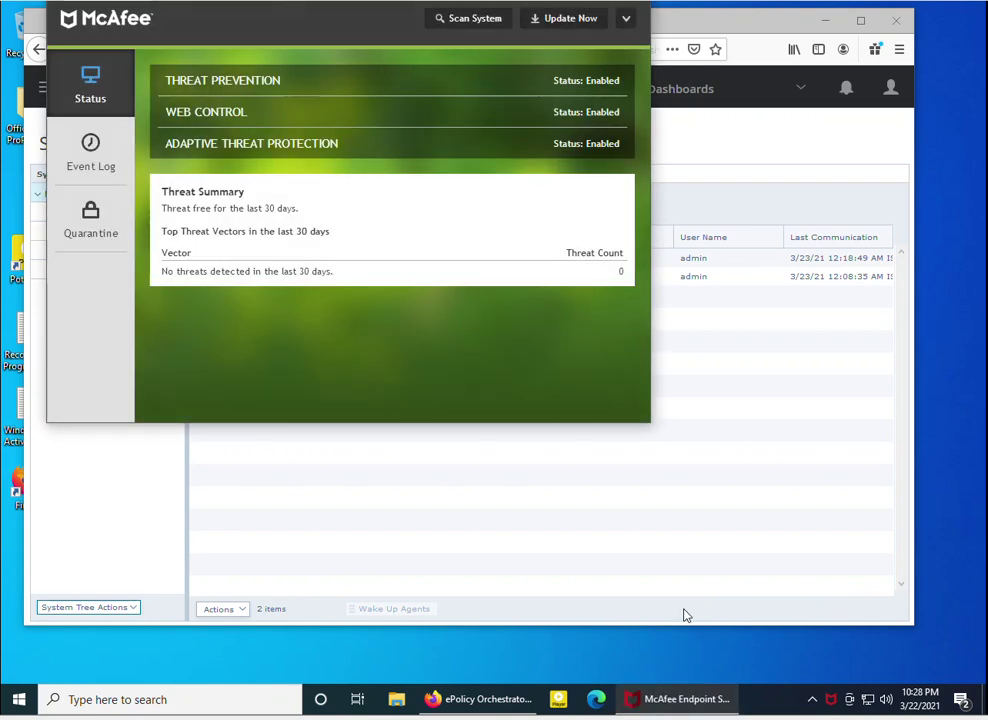
{"action": "left_click", "coordinate": [810, 699]}
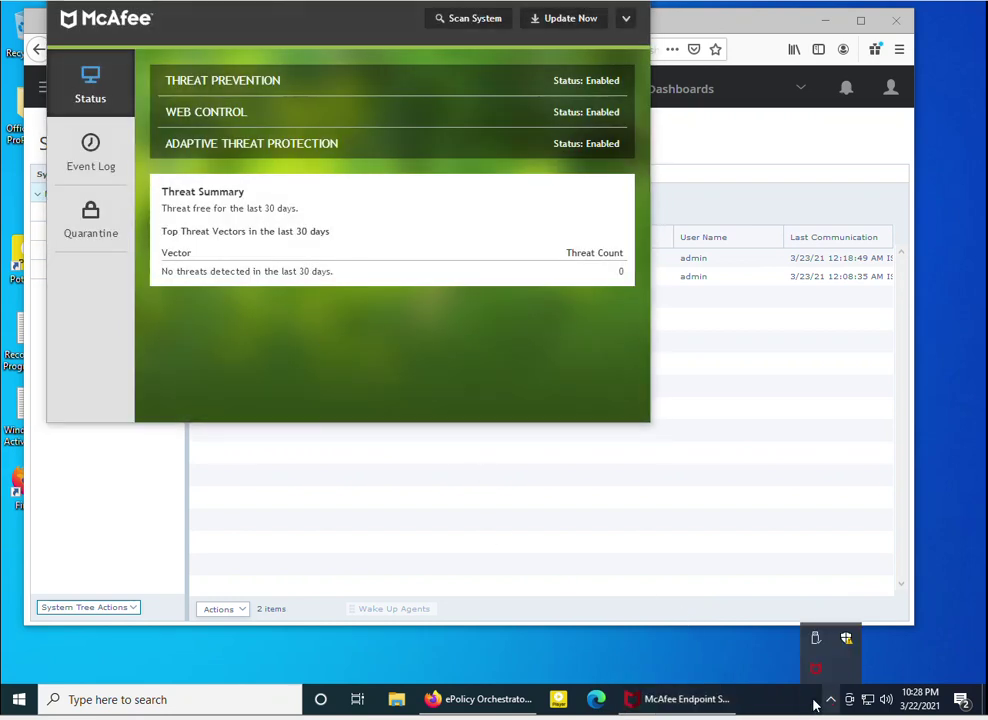
Run Update Security from the McAfee tray menu and close the updater after Update Finished
{"action": "right_click", "coordinate": [817, 679]}
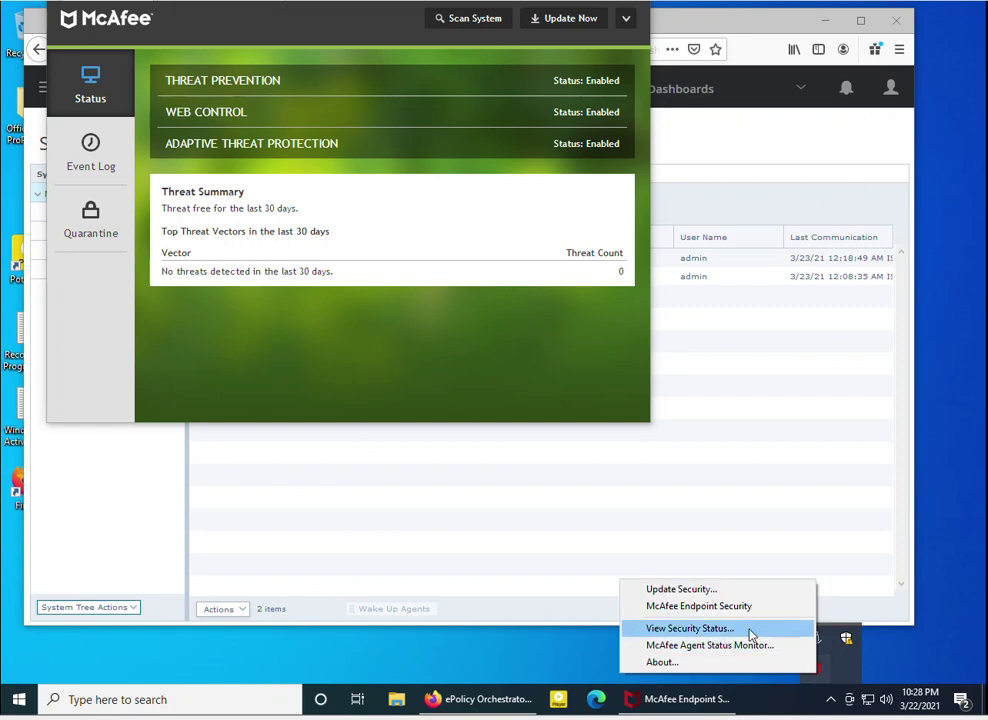
{"action": "left_click", "coordinate": [688, 597]}
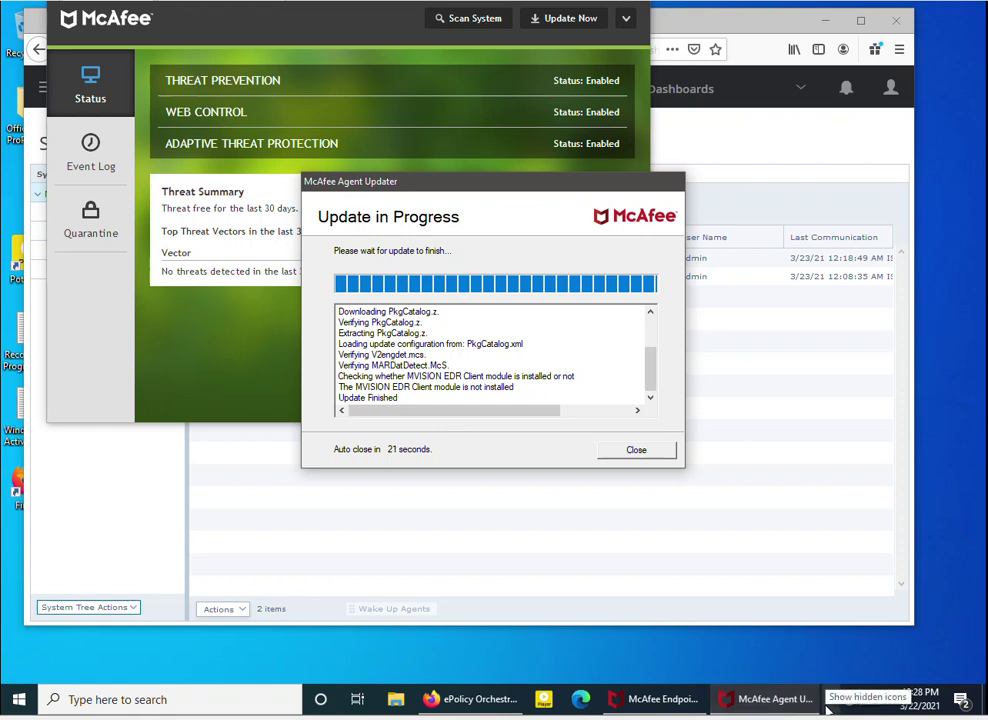
{"action": "left_click", "coordinate": [618, 452]}
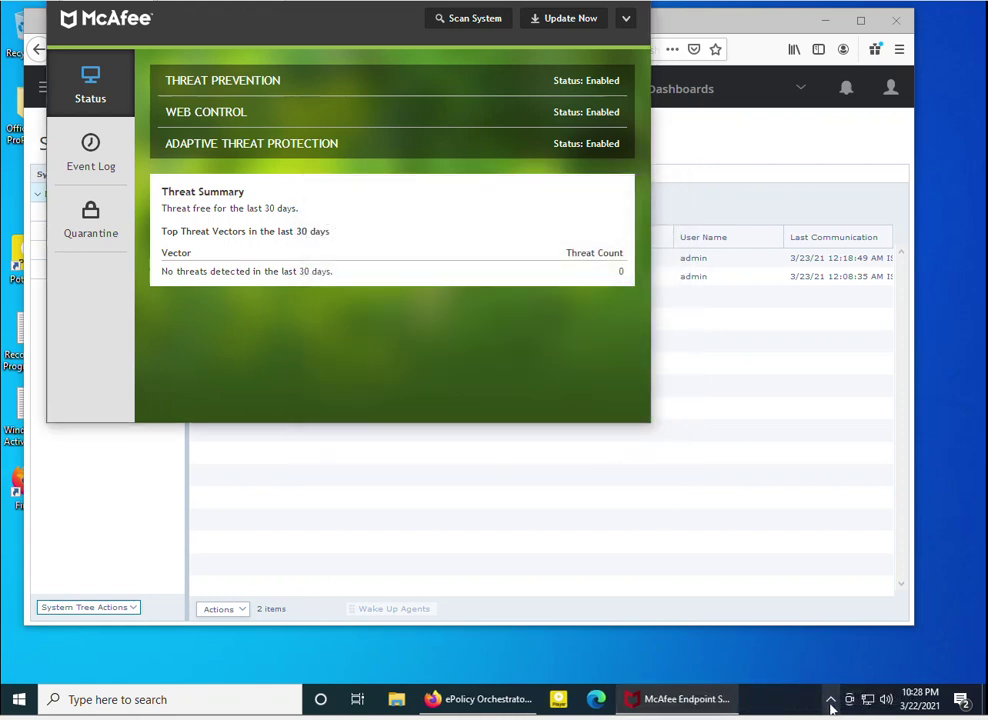
{"action": "left_click", "coordinate": [830, 700]}
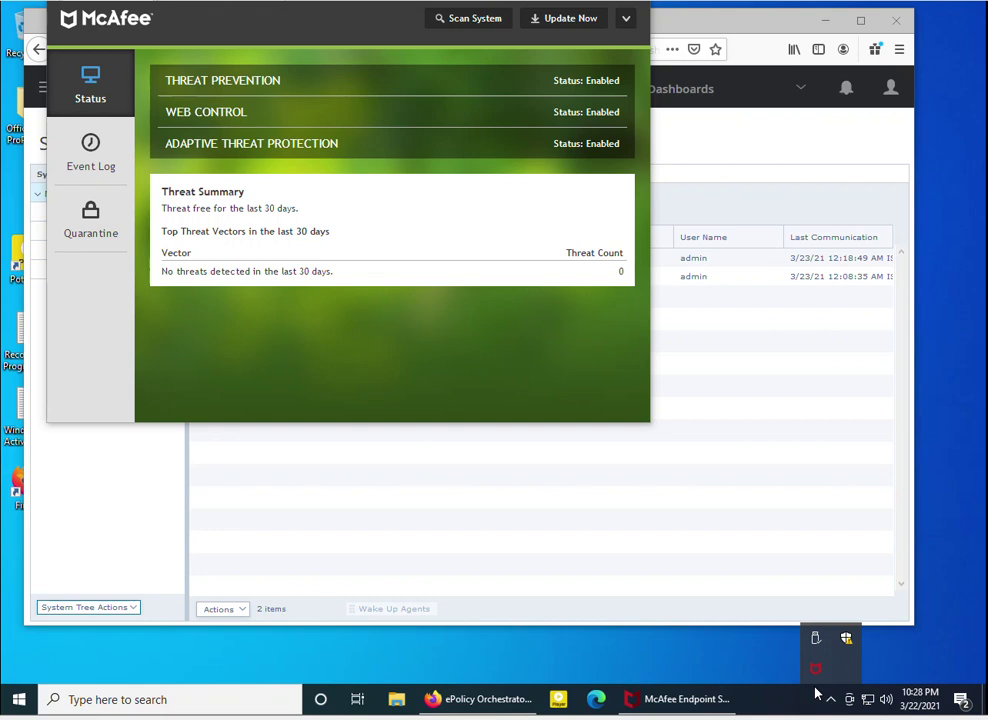
{"action": "right_click", "coordinate": [819, 670]}
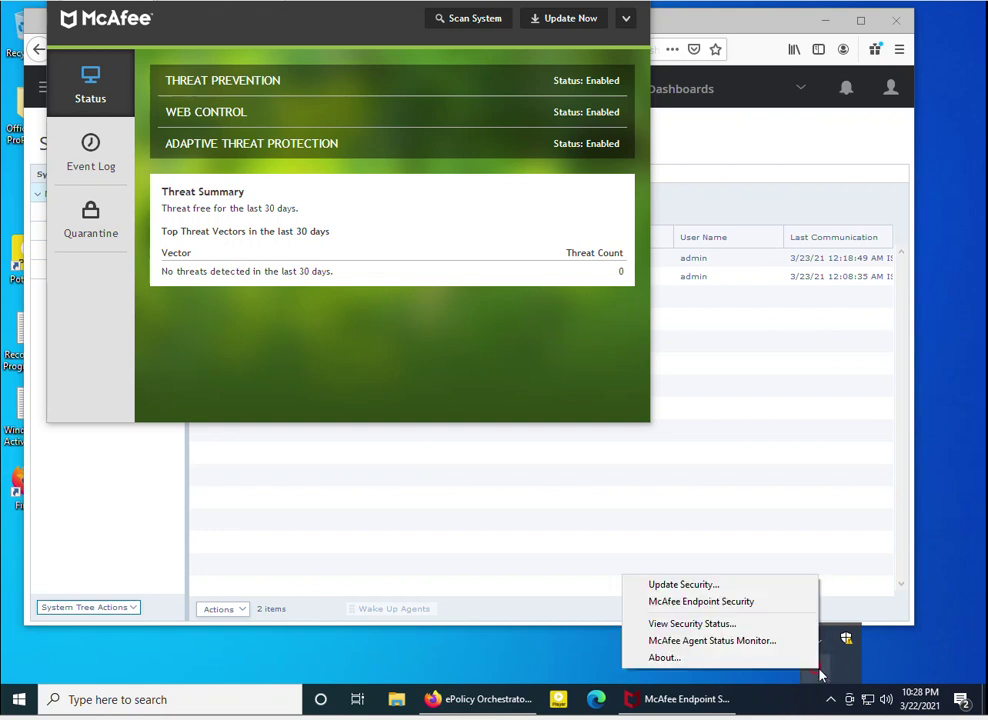
{"action": "left_click", "coordinate": [688, 657]}
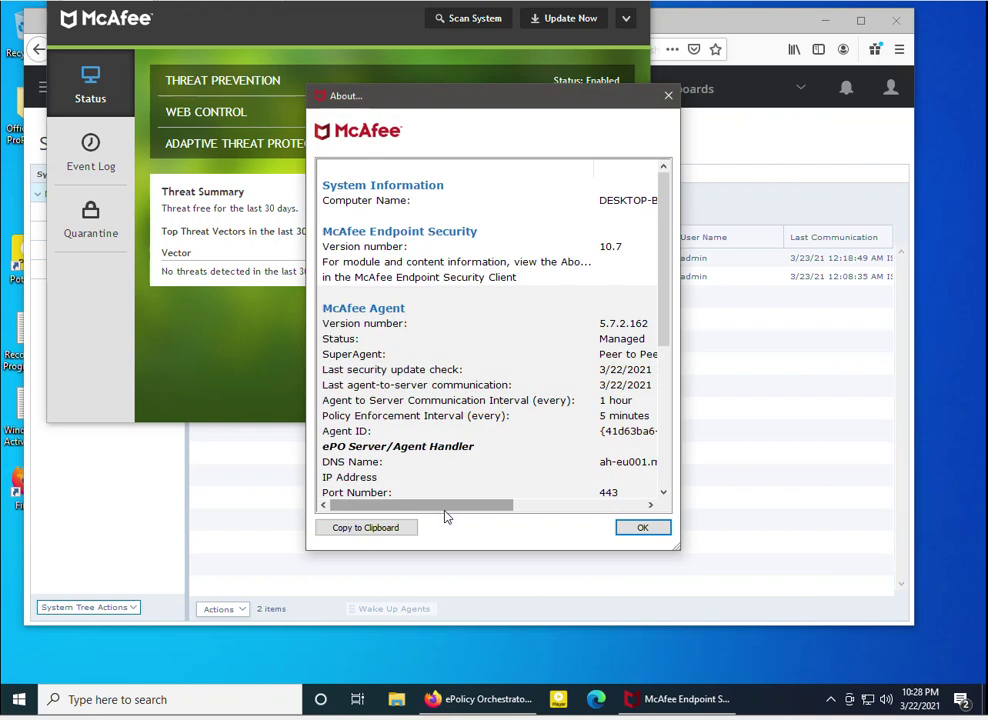
{"action": "left_click_drag", "start_coordinate": [667, 288], "coordinate": [644, 430]}
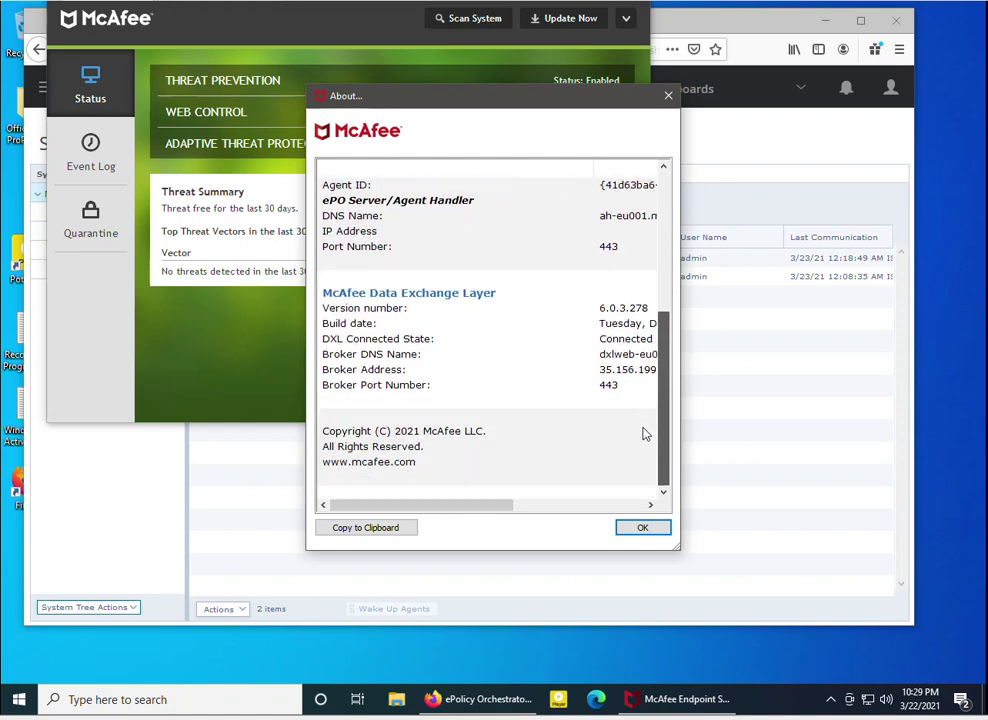
{"action": "scroll", "coordinate": [569, 456], "scroll_direction": "up", "scroll_amount": 6}
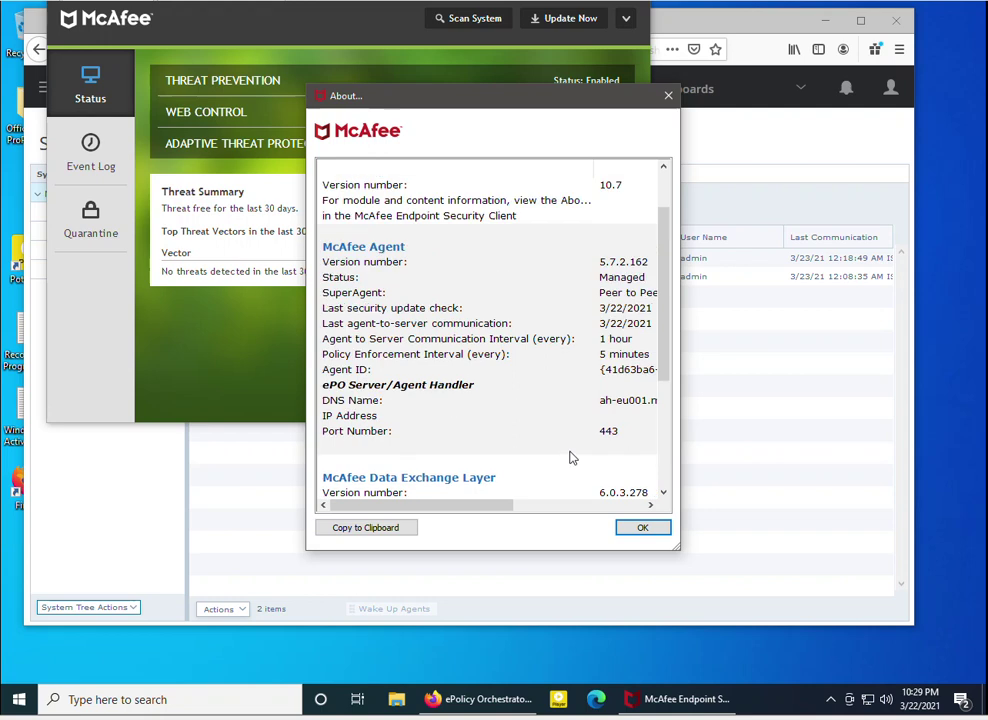
{"action": "left_click", "coordinate": [669, 95]}
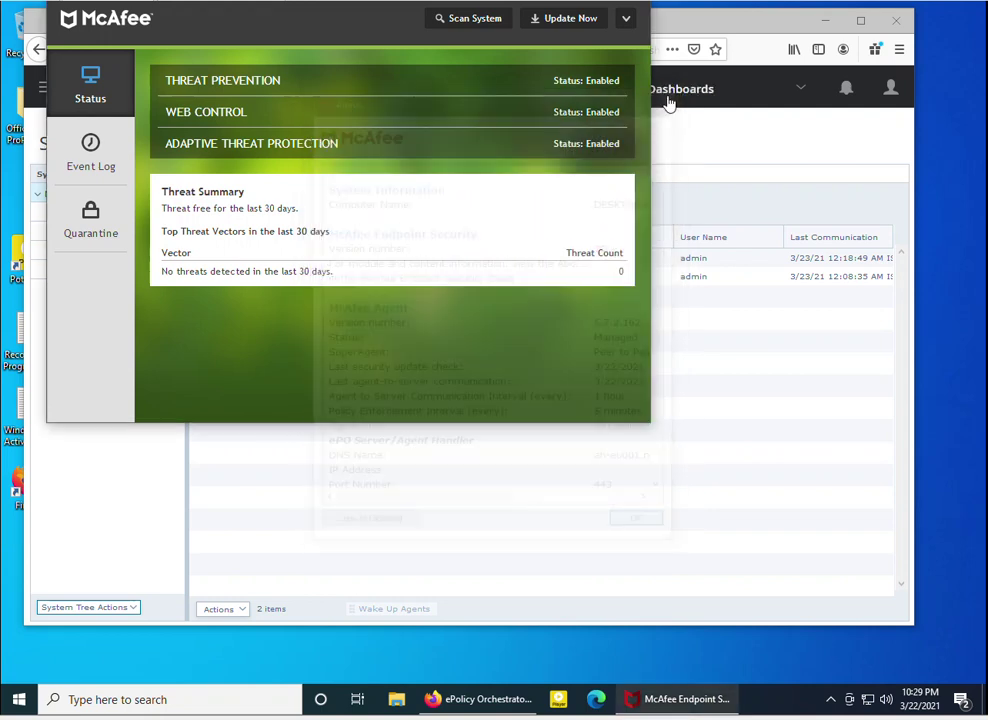